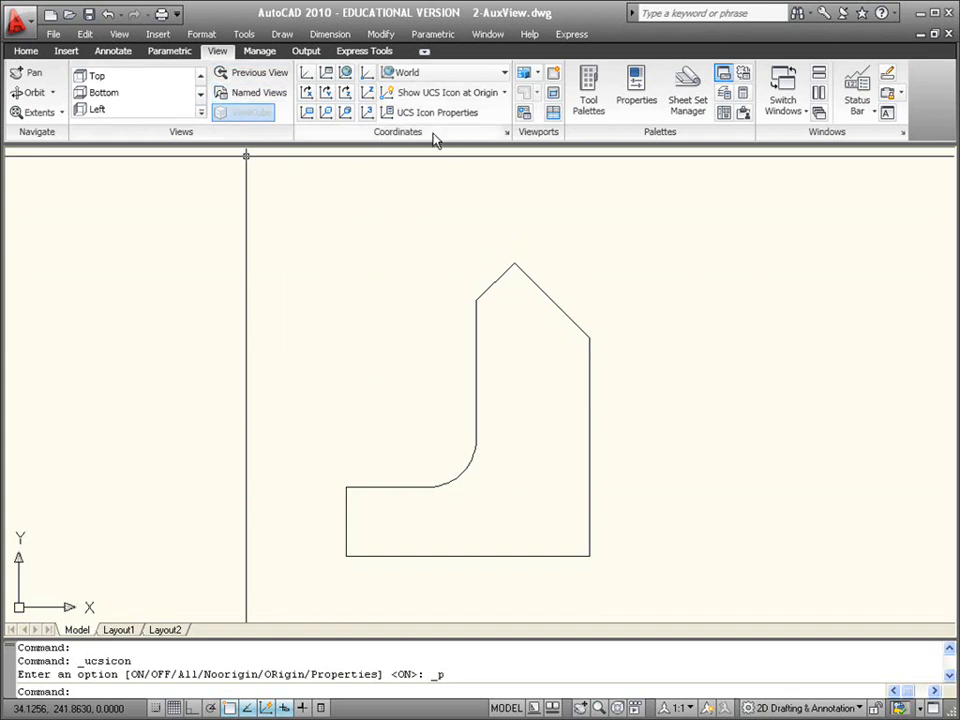
Step: Toggle the UCS icon off and on twice, finishing with the plain Show UCS Icon mode
{"action": "left_click", "coordinate": [505, 93]}
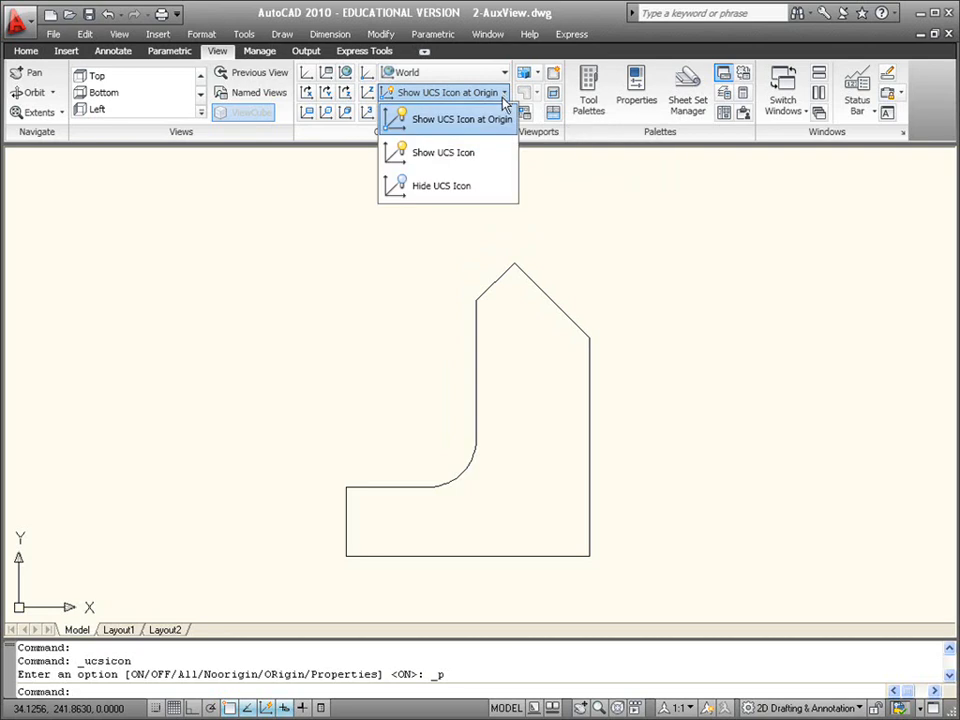
{"action": "left_click", "coordinate": [433, 187]}
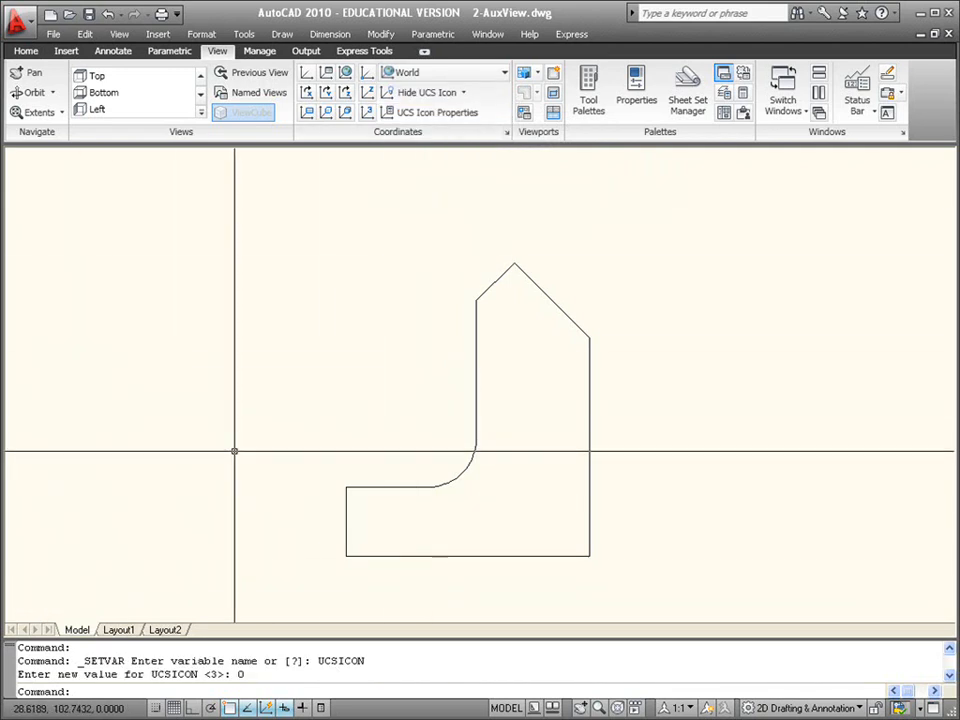
{"action": "left_click", "coordinate": [463, 93]}
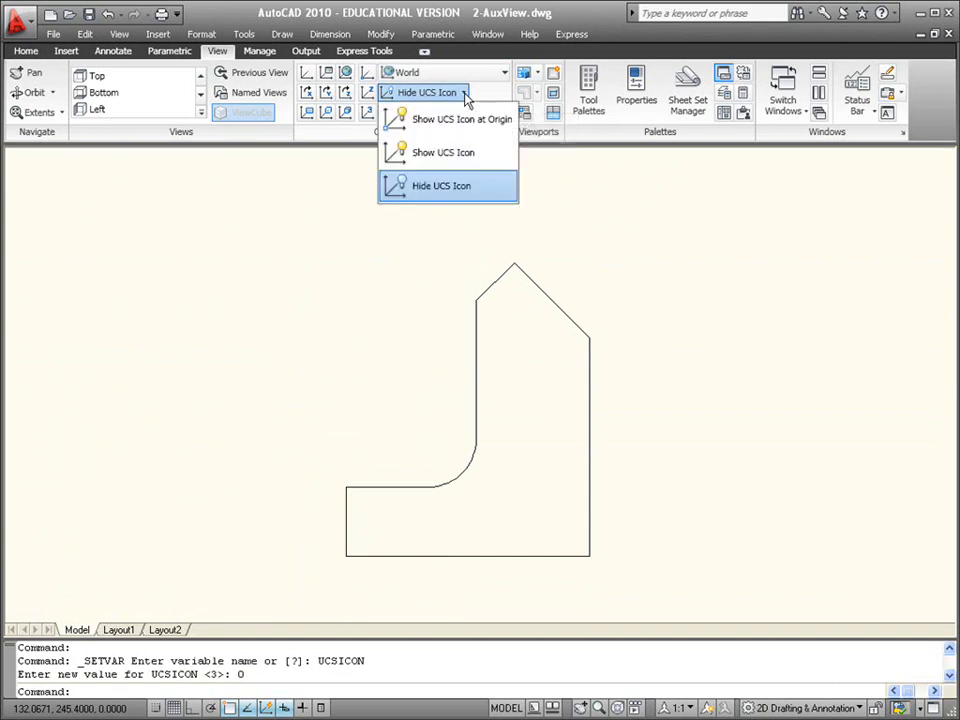
{"action": "left_click", "coordinate": [440, 160]}
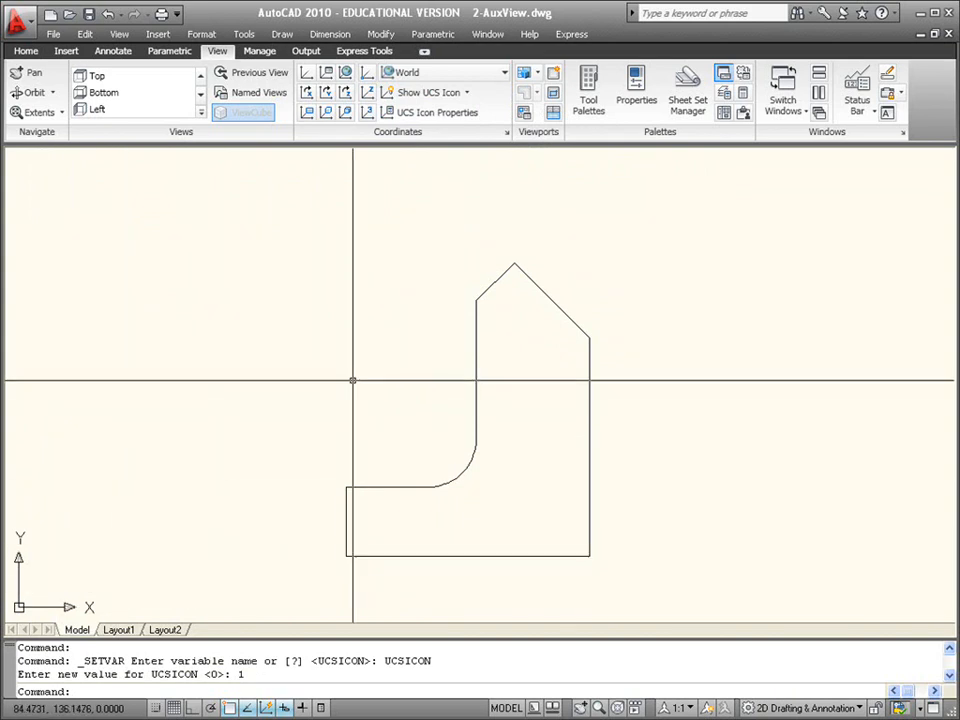
{"action": "left_click", "coordinate": [440, 92]}
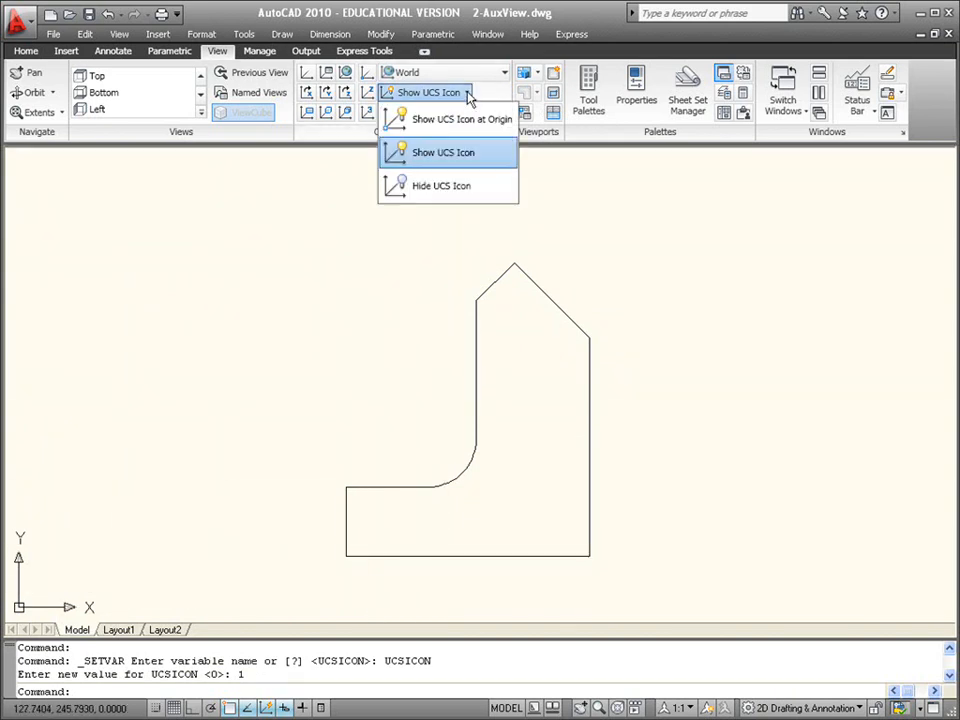
{"action": "left_click", "coordinate": [458, 187]}
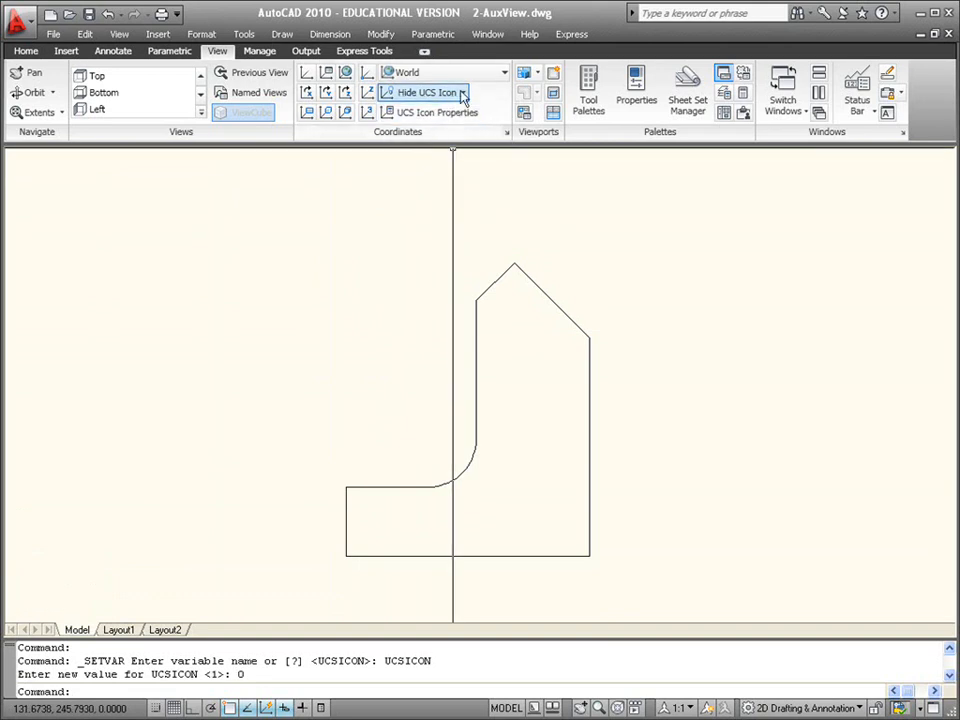
{"action": "left_click", "coordinate": [462, 92]}
{"action": "left_click", "coordinate": [463, 155]}
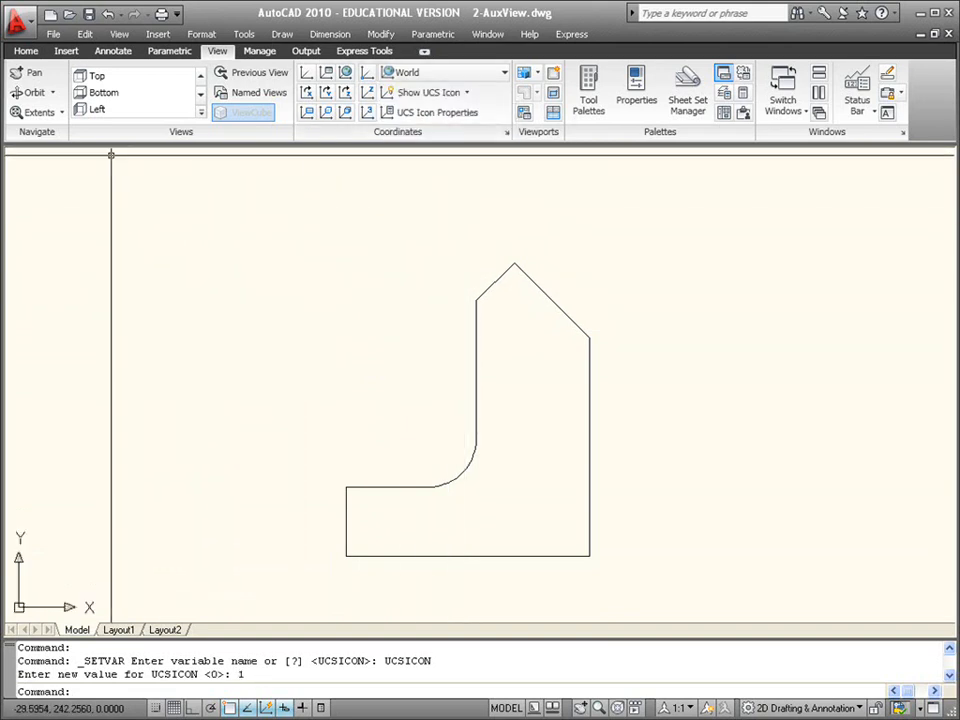
{"action": "left_click", "coordinate": [119, 34]}
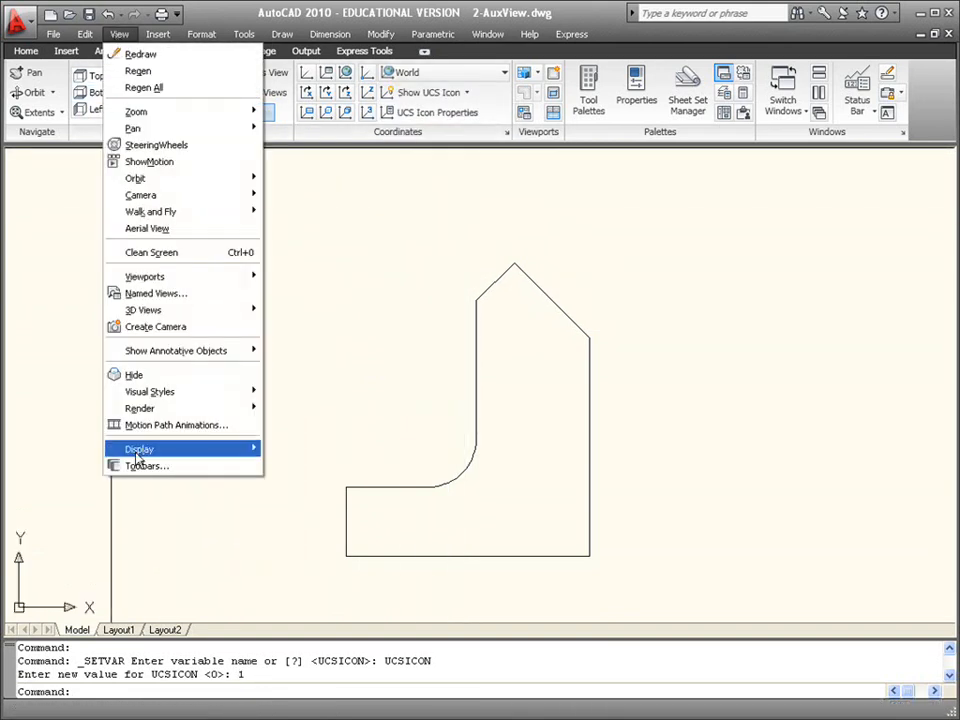
{"action": "mouse_move", "coordinate": [139, 452]}
{"action": "mouse_move", "coordinate": [320, 450]}
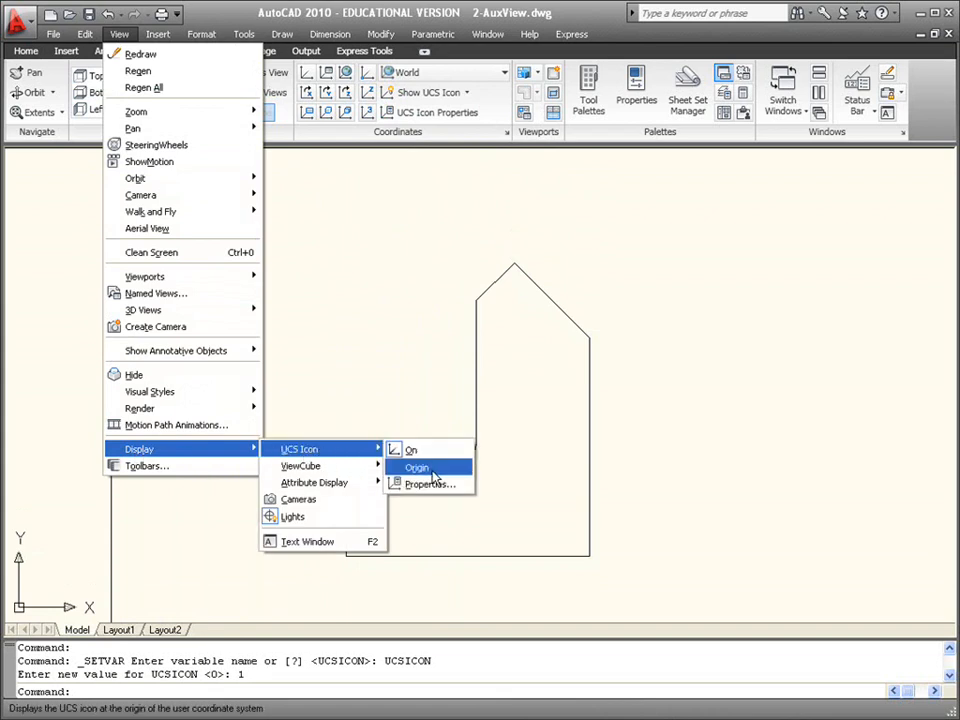
{"action": "left_click", "coordinate": [427, 230]}
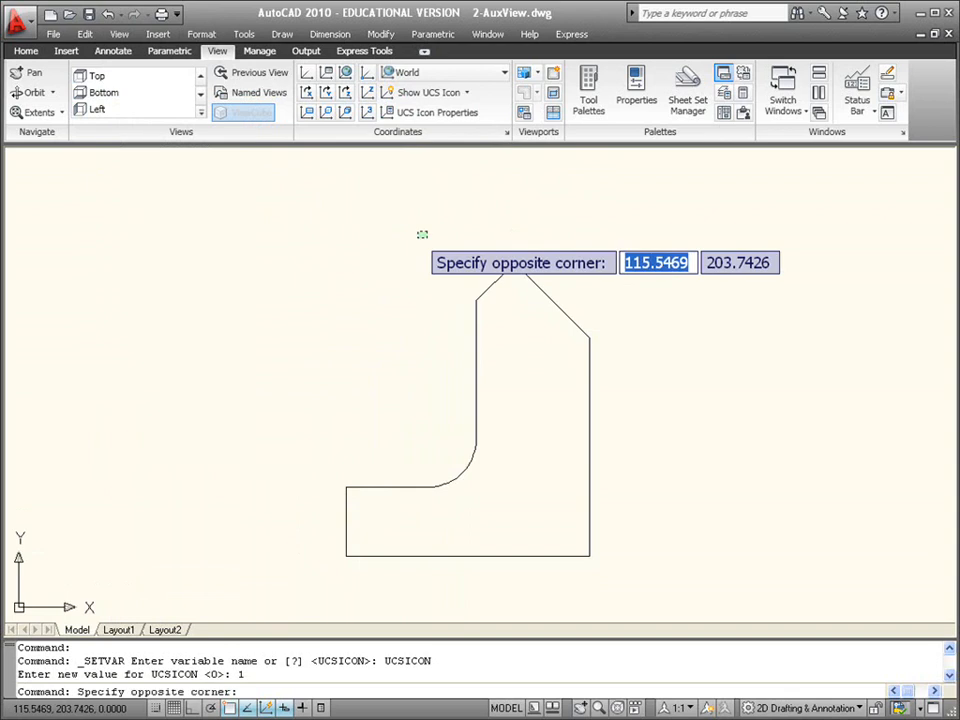
{"action": "left_click", "coordinate": [420, 237]}
Step: Set the UCS icon to display at the origin of the coordinate system
{"action": "left_click", "coordinate": [467, 93]}
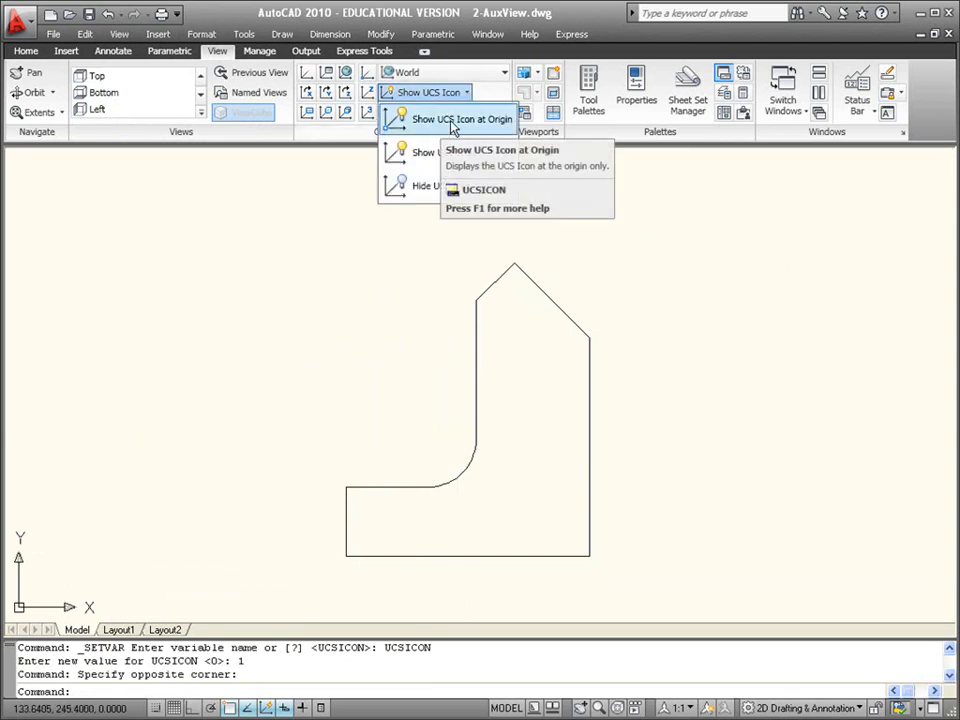
{"action": "left_click", "coordinate": [452, 121]}
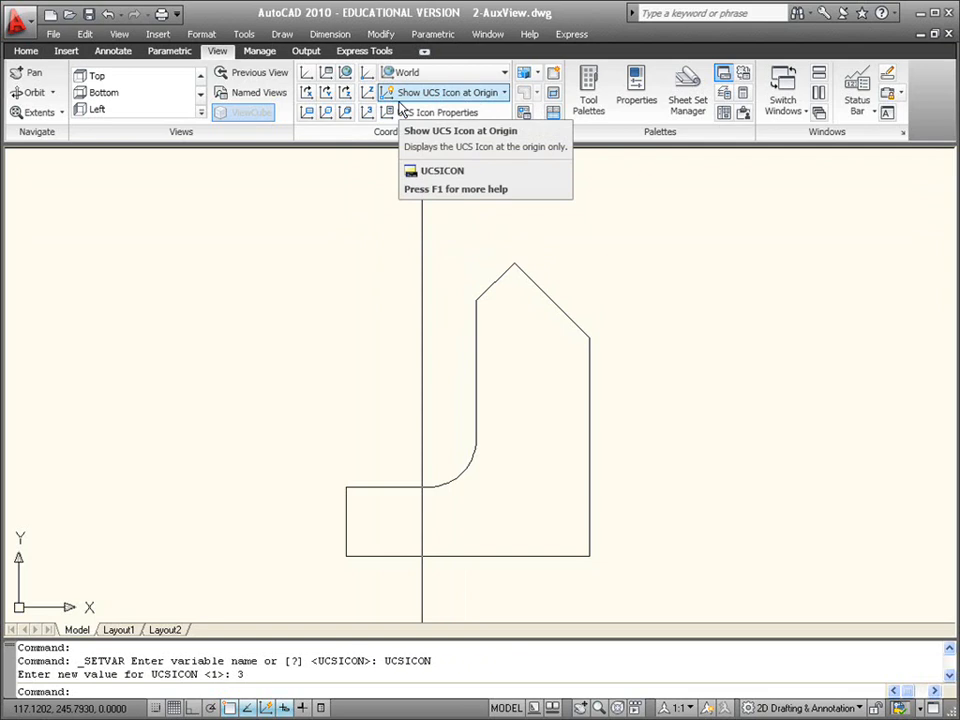
{"action": "left_click", "coordinate": [505, 92]}
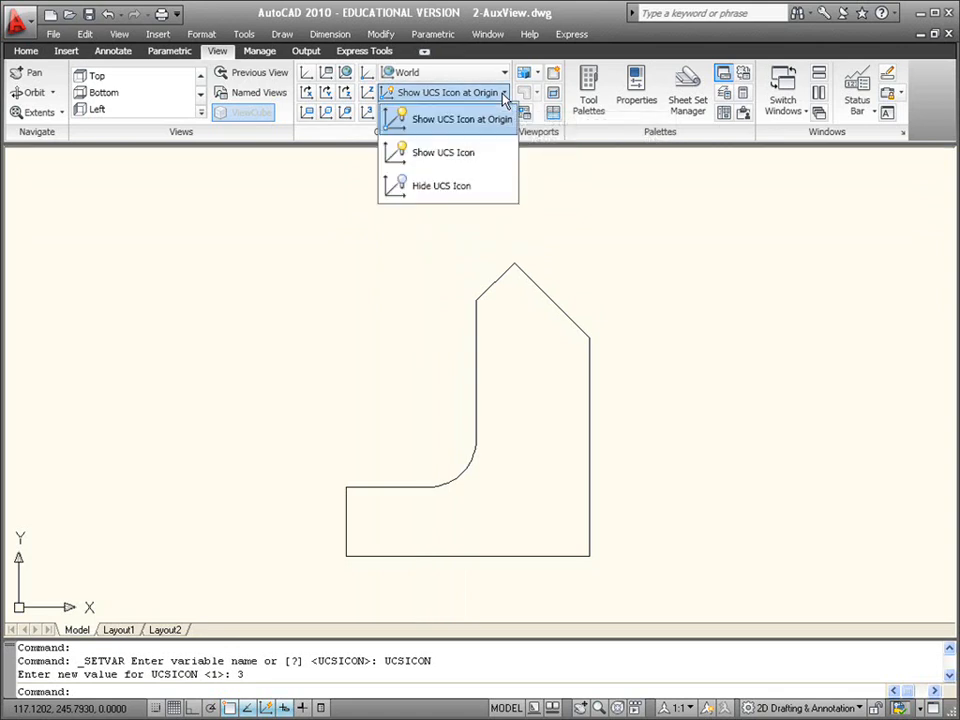
{"action": "left_click", "coordinate": [461, 121]}
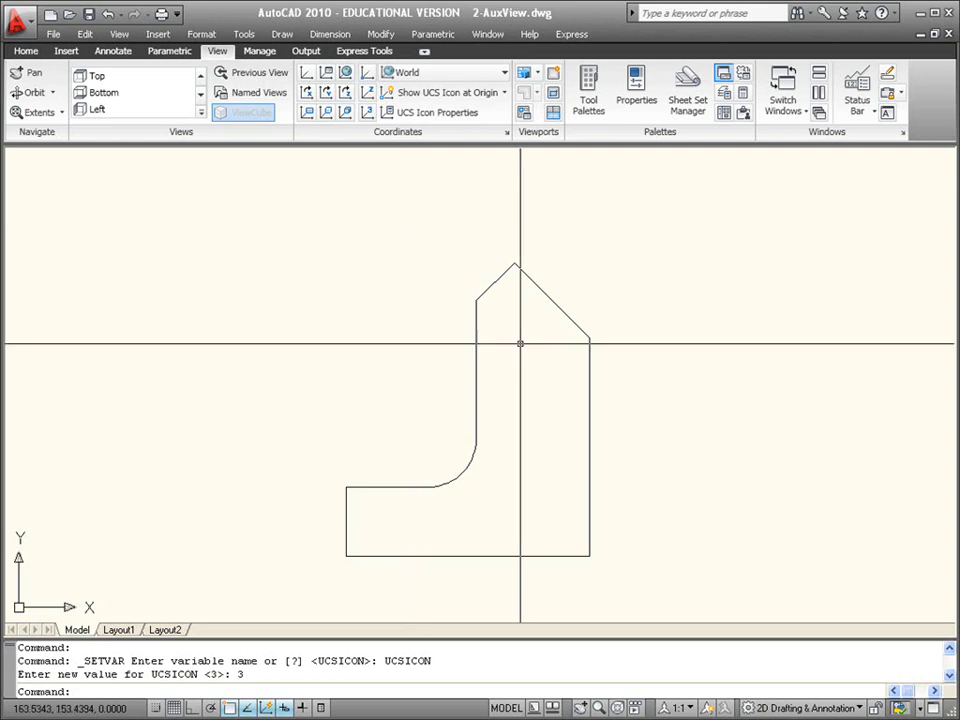
Step: Change the UCS icon style to 2D in the UCS icon properties
{"action": "left_click", "coordinate": [450, 118]}
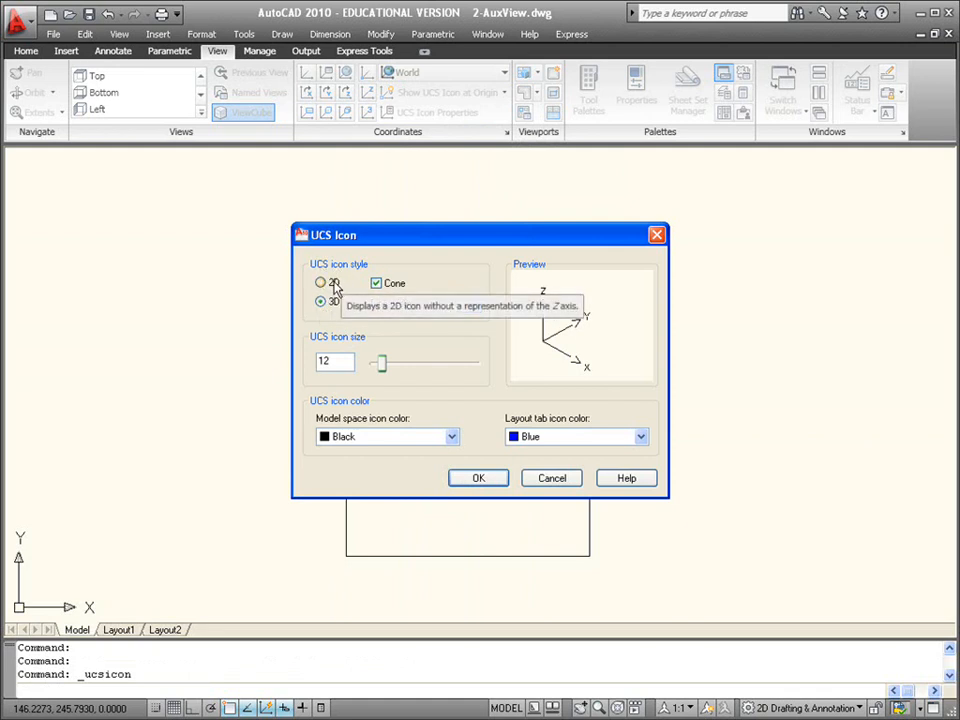
{"action": "left_click", "coordinate": [333, 284]}
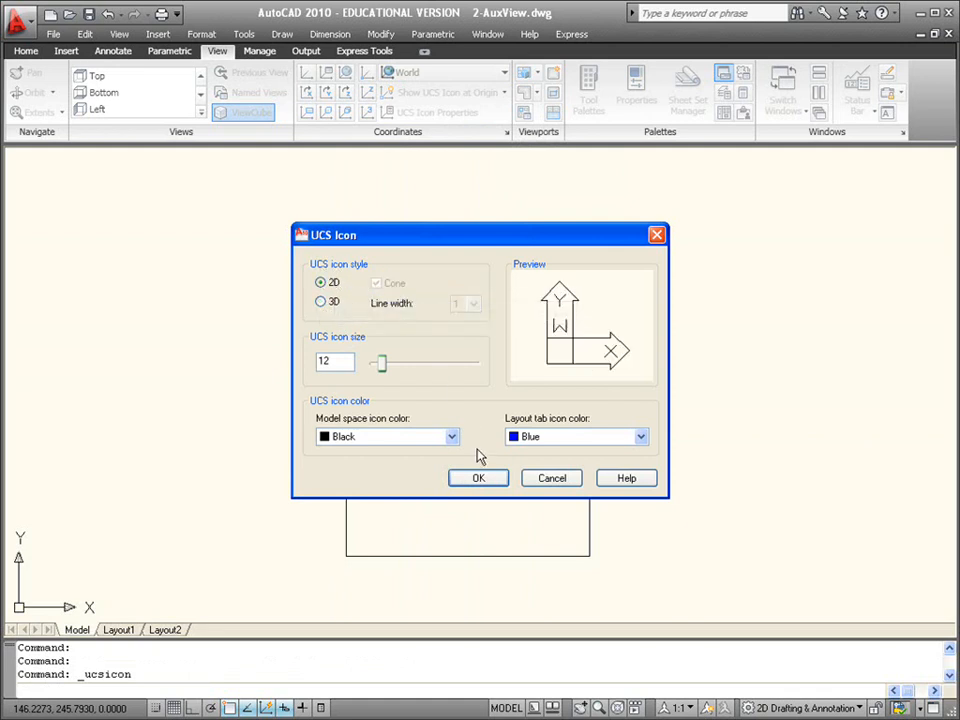
{"action": "left_click", "coordinate": [492, 482]}
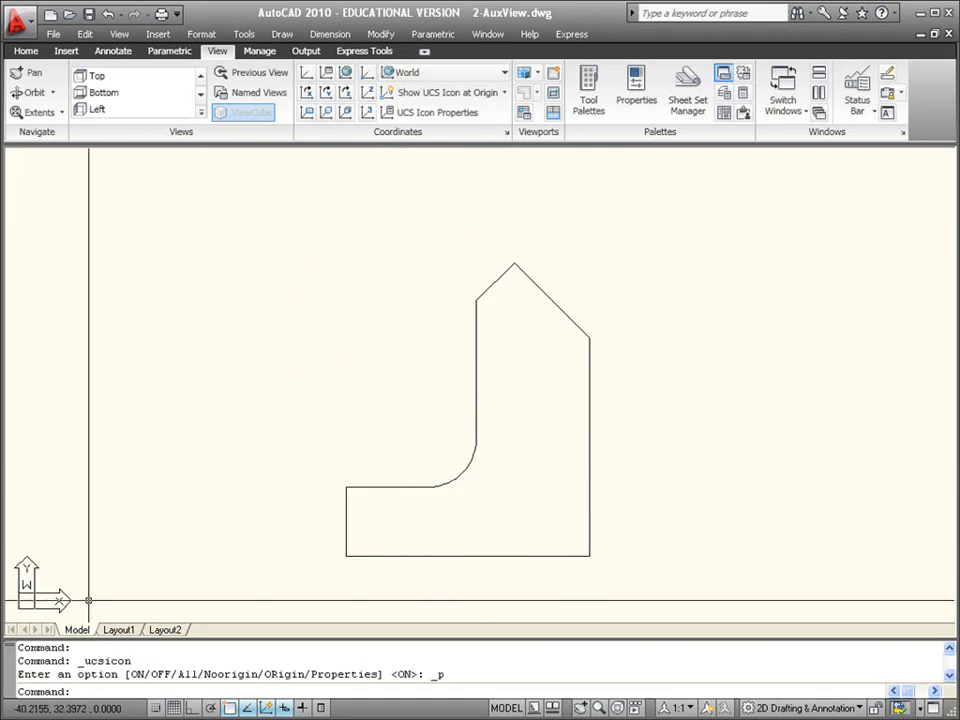
Step: Set the UCS icon properties to 3D style, icon size 12 and line width 1
{"action": "left_click", "coordinate": [445, 113]}
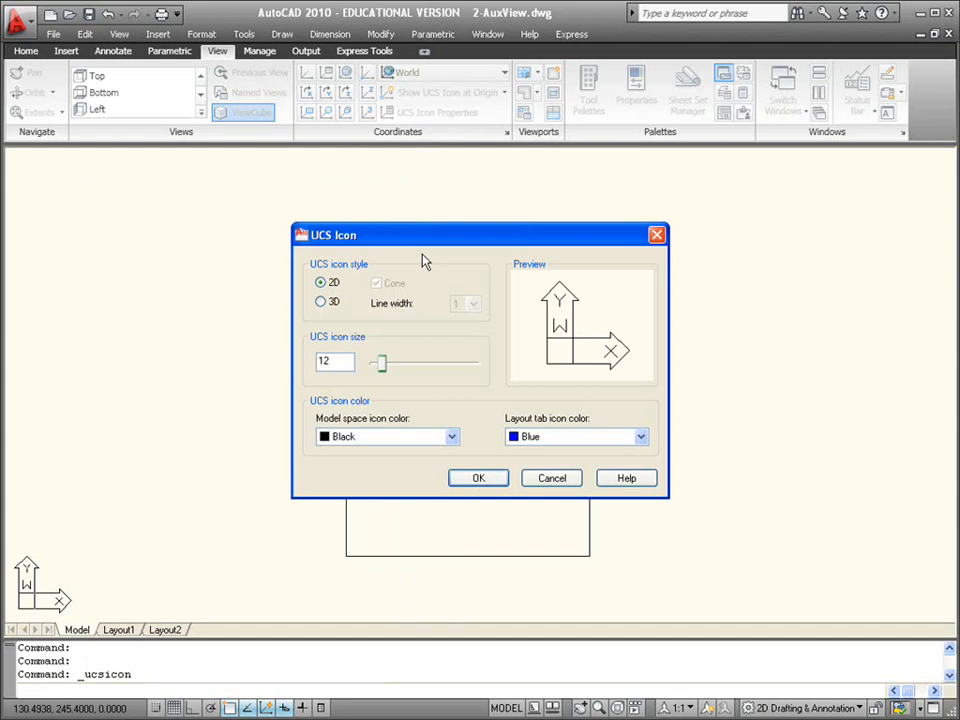
{"action": "left_click", "coordinate": [322, 302]}
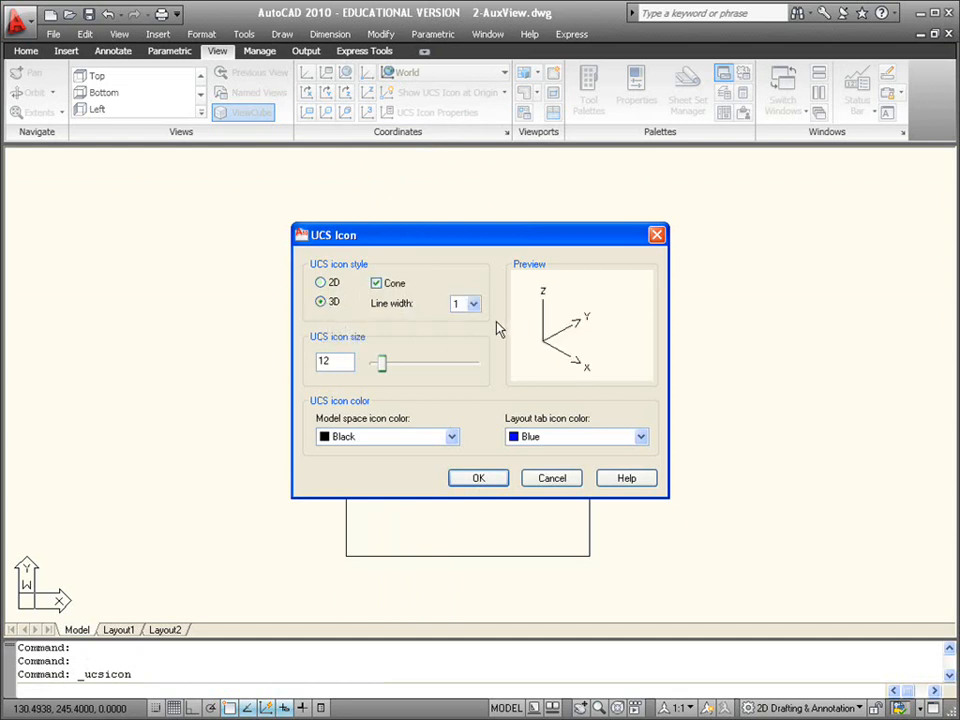
{"action": "left_click", "coordinate": [321, 282]}
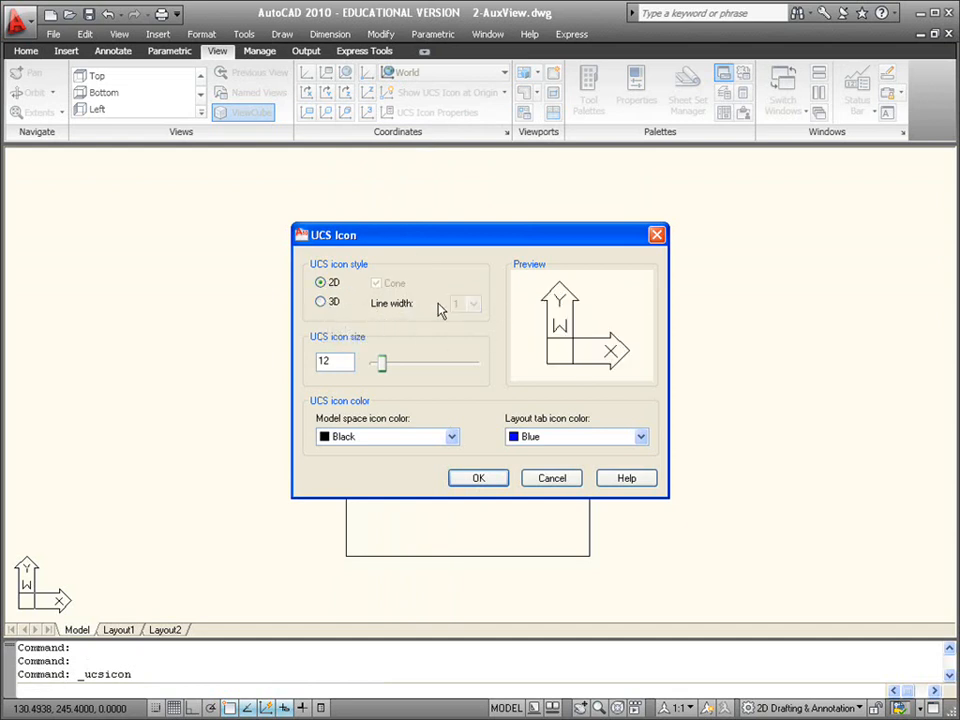
{"action": "left_click", "coordinate": [324, 302]}
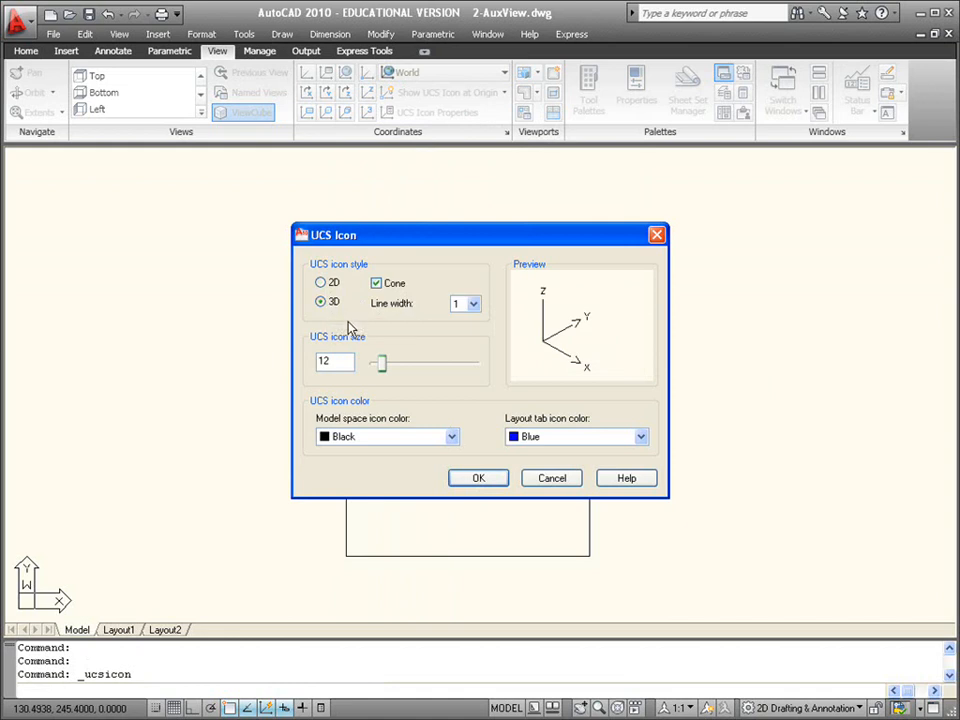
{"action": "mouse_move", "coordinate": [381, 363]}
{"action": "left_mouse_down"}
{"action": "mouse_move", "coordinate": [482, 363]}
{"action": "mouse_move", "coordinate": [388, 364]}
{"action": "mouse_move", "coordinate": [381, 376]}
{"action": "left_mouse_up"}
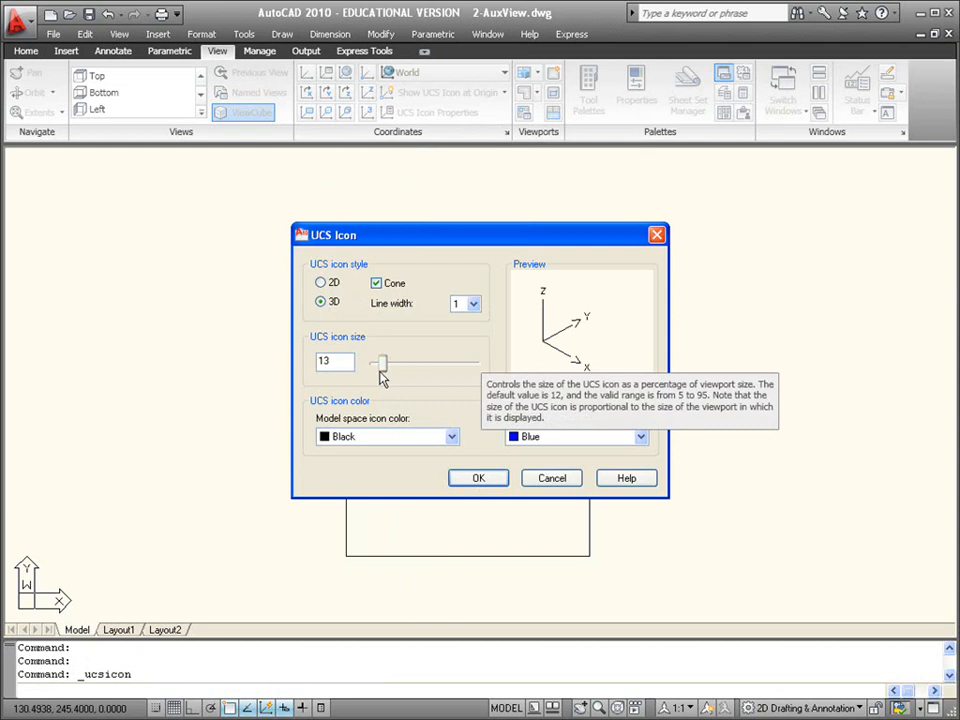
{"action": "left_click_drag", "start_coordinate": [384, 362], "coordinate": [381, 363]}
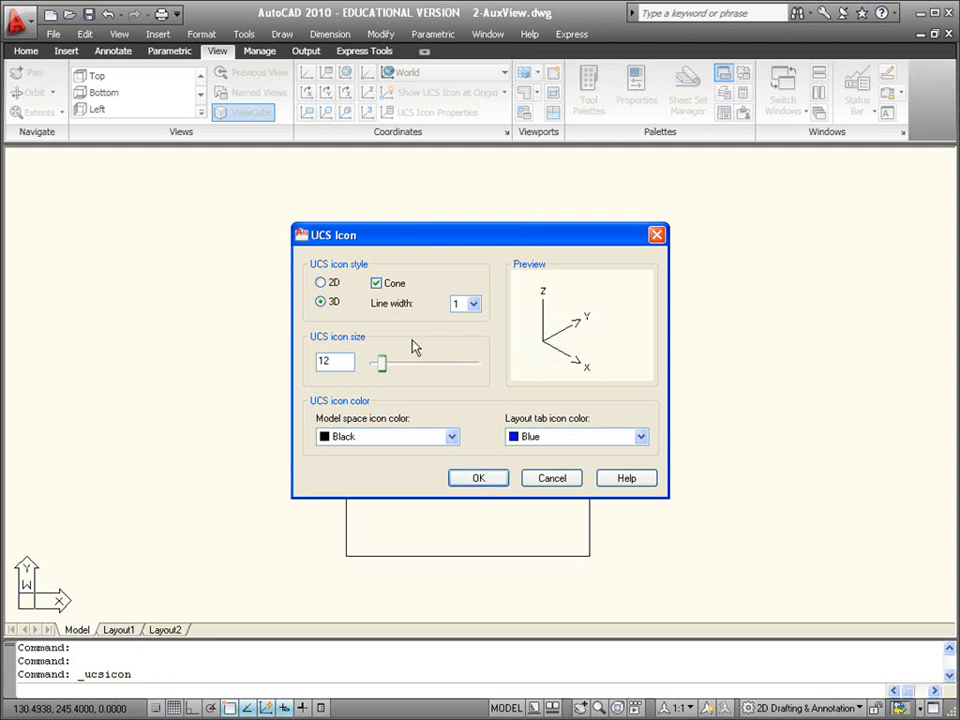
{"action": "left_click", "coordinate": [472, 306]}
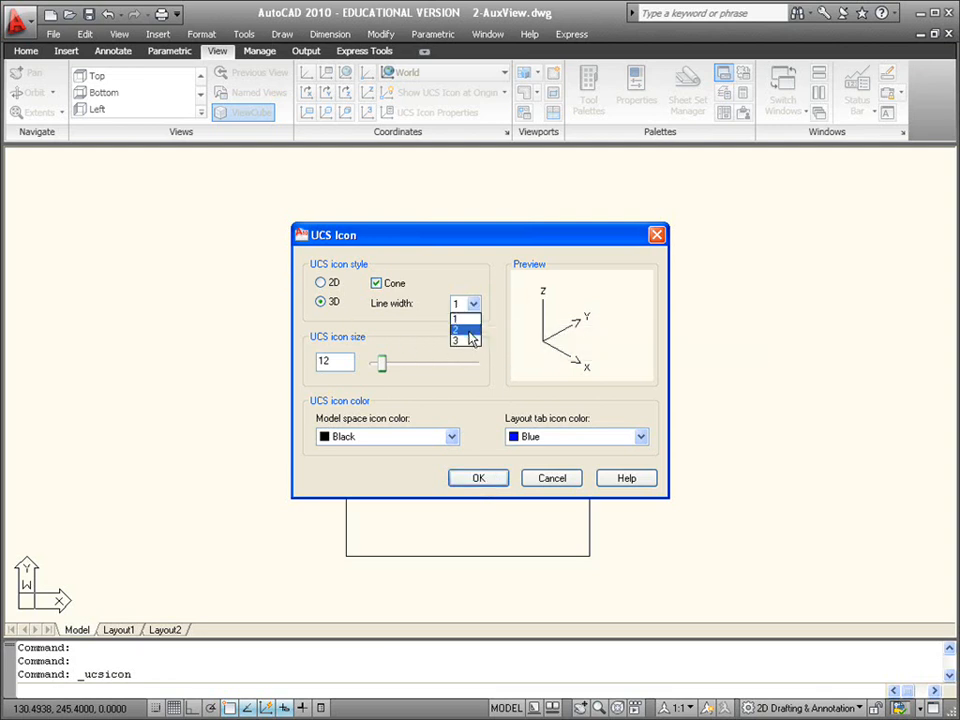
{"action": "left_click", "coordinate": [466, 328]}
{"action": "left_click", "coordinate": [474, 305]}
{"action": "left_click", "coordinate": [467, 318]}
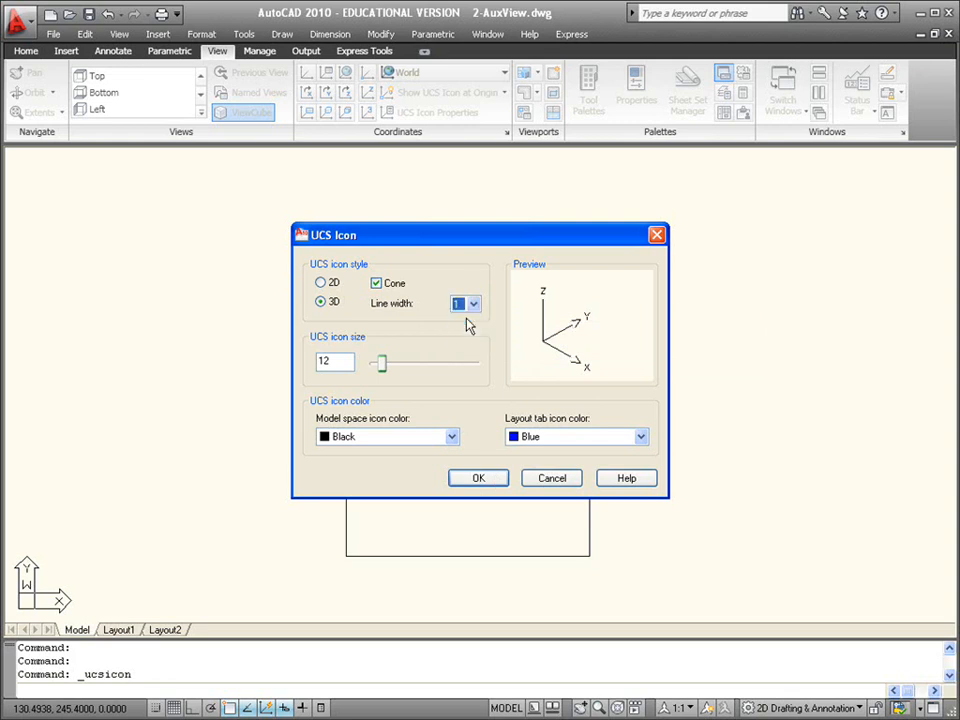
{"action": "left_click", "coordinate": [479, 480]}
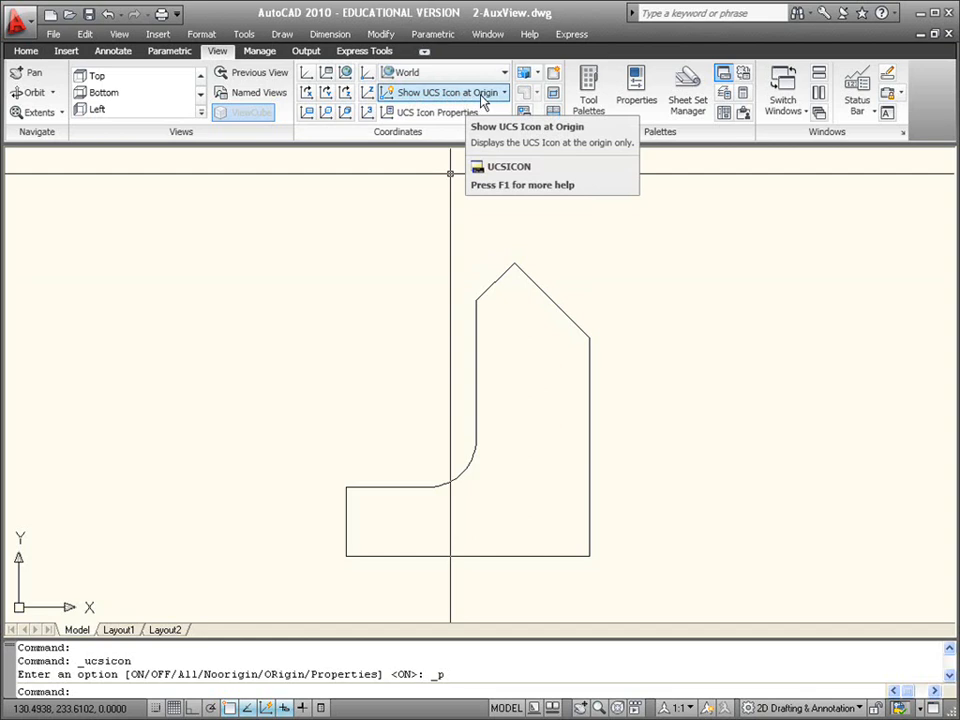
{"action": "left_click", "coordinate": [119, 35]}
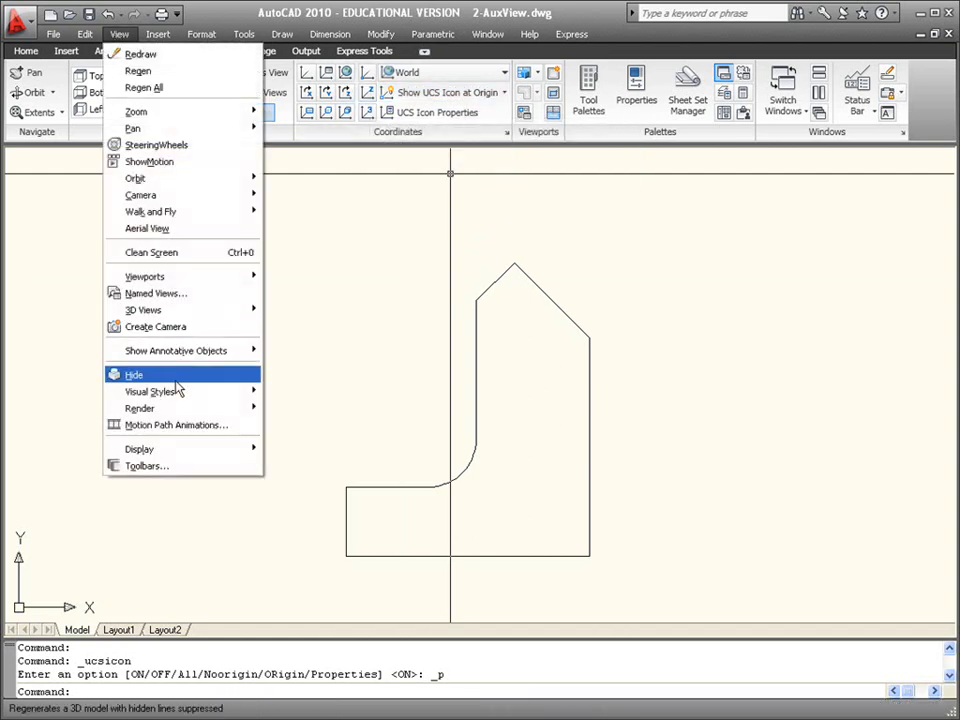
{"action": "mouse_move", "coordinate": [246, 449]}
{"action": "mouse_move", "coordinate": [310, 450]}
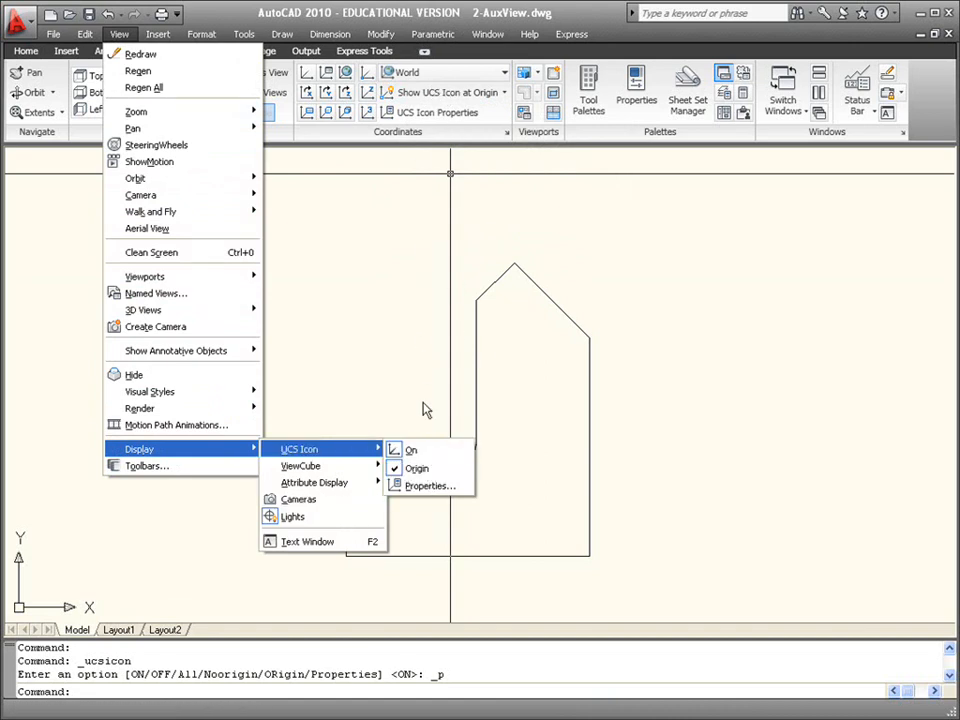
{"action": "left_click", "coordinate": [393, 294]}
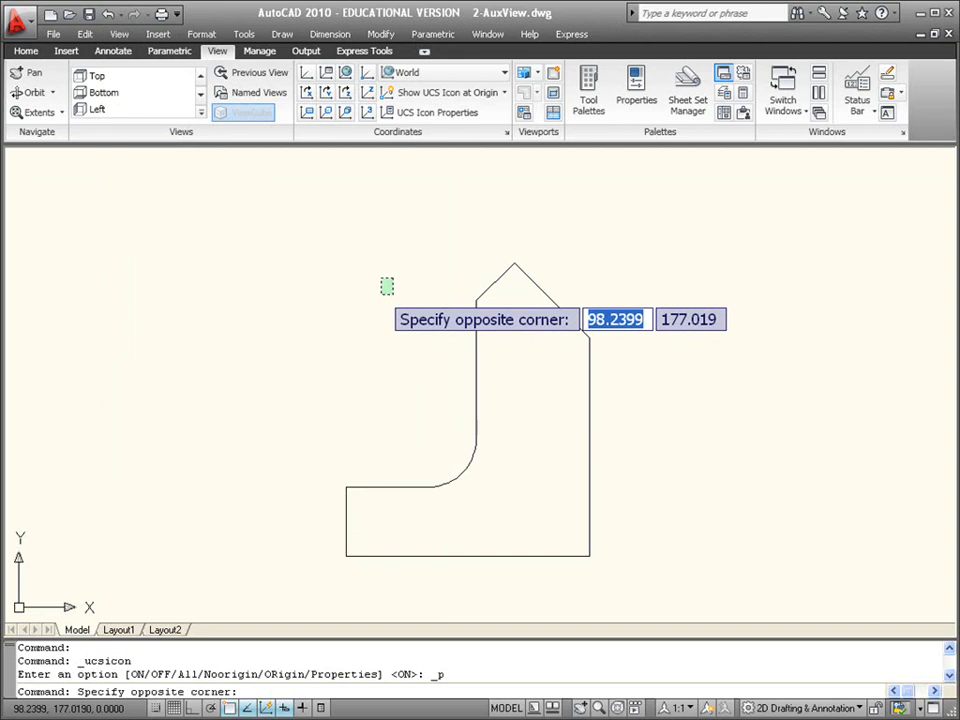
{"action": "left_click", "coordinate": [381, 292]}
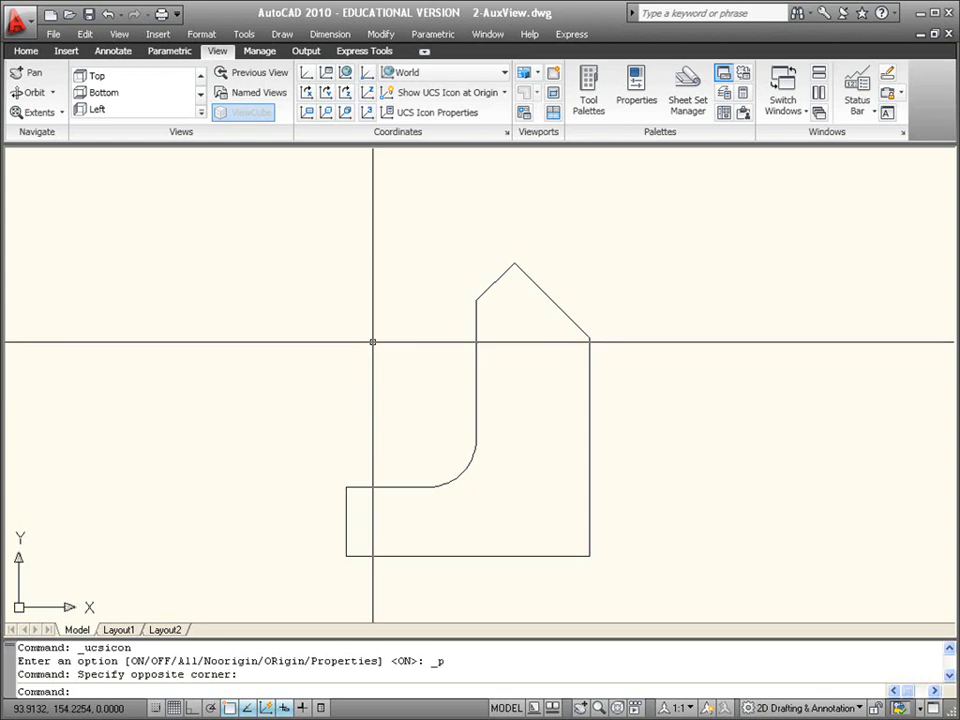
Step: Set the UCSFOLLOW system variable to 1 so the view follows changes of the coordinate system
{"action": "scroll", "coordinate": [374, 345], "scroll_direction": "down", "scroll_amount": 2}
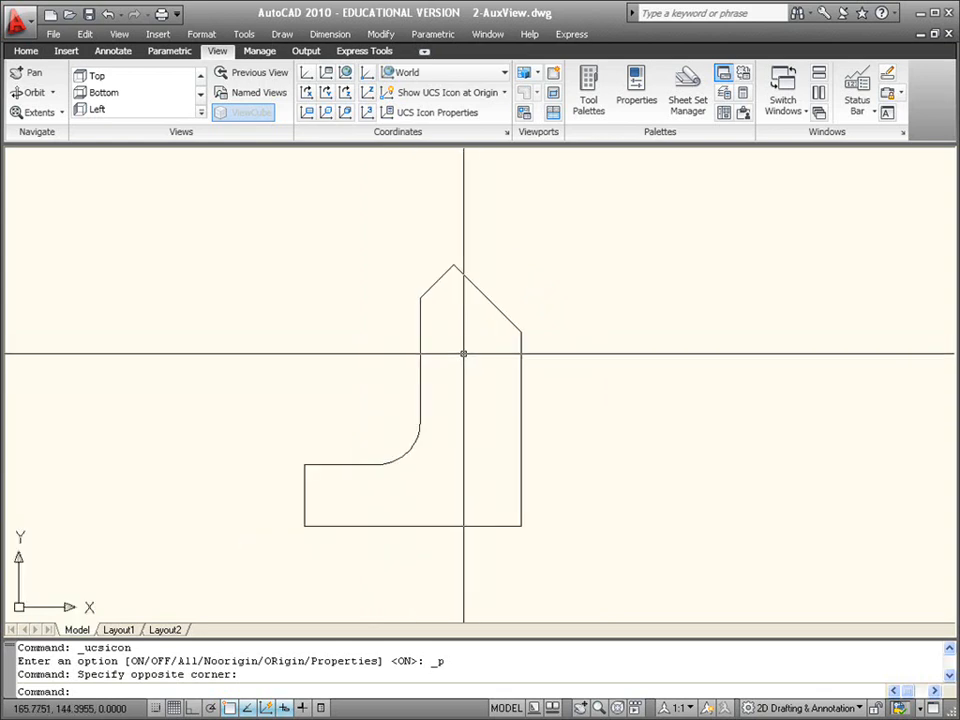
{"action": "type", "text": "ucsfollow"}
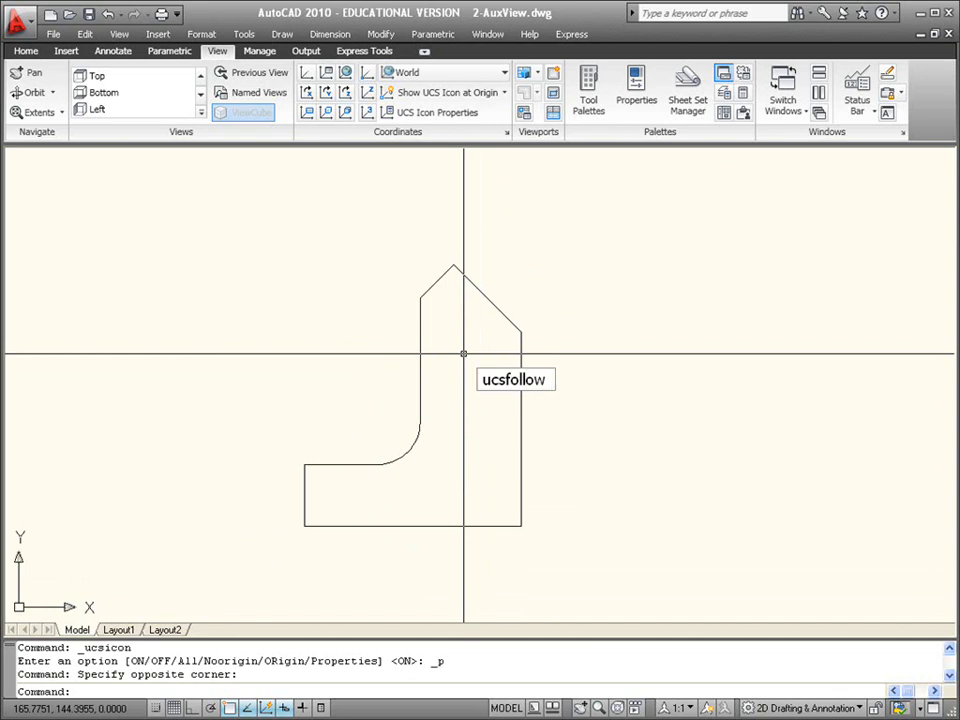
{"action": "key", "text": "Return"}
{"action": "type", "text": "1"}
{"action": "key", "text": "Return"}
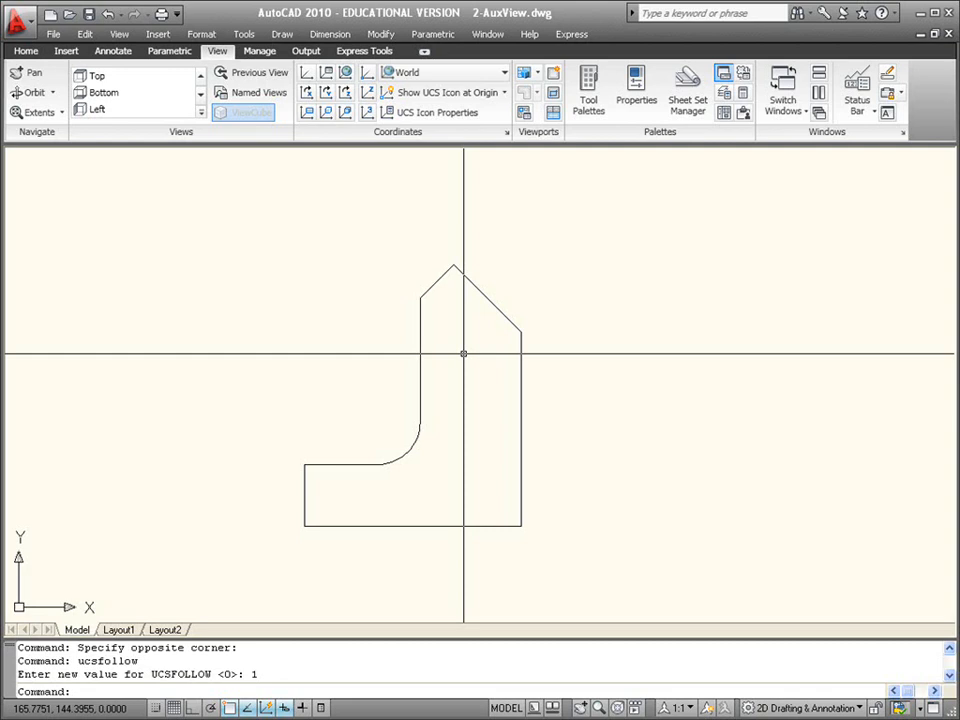
Step: Define a UCS with its origin at the lower endpoint of the upper sloped edge, keeping the current axis directions
{"action": "scroll", "coordinate": [411, 499], "scroll_direction": "up", "scroll_amount": 2}
{"action": "middle_click_drag", "start_coordinate": [477, 408], "coordinate": [506, 407]}
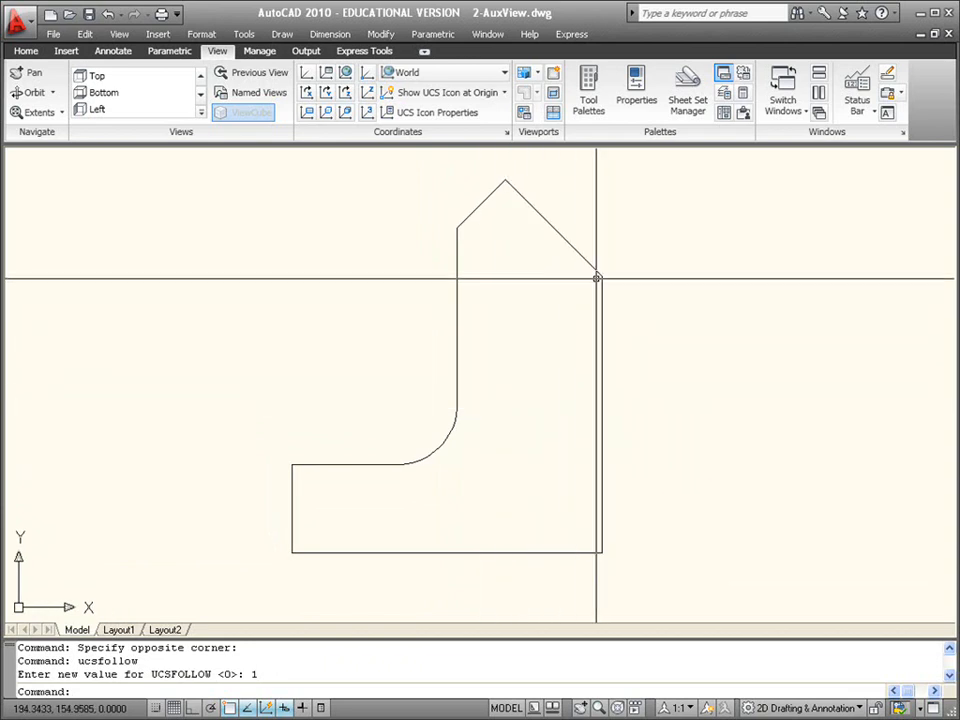
{"action": "left_click", "coordinate": [307, 79]}
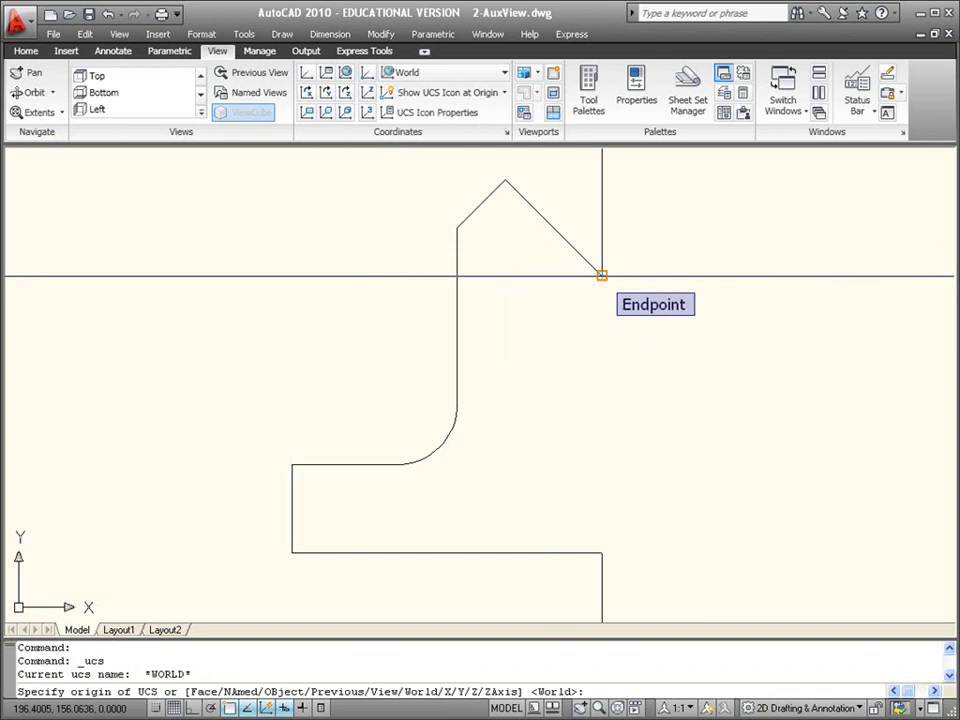
{"action": "left_click", "coordinate": [602, 275]}
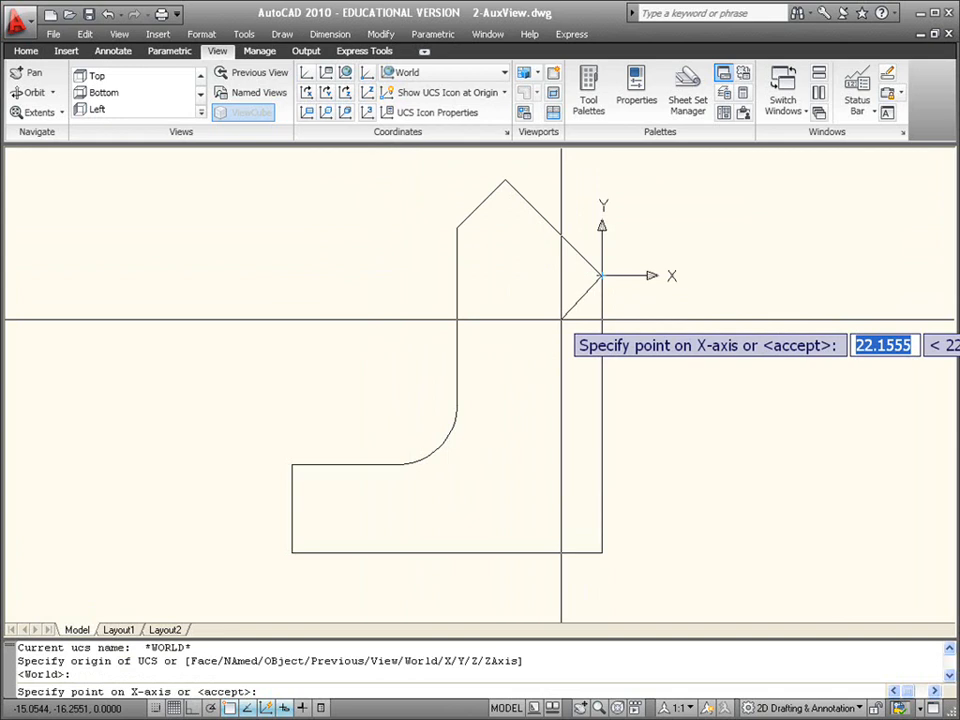
{"action": "key", "text": "Return"}
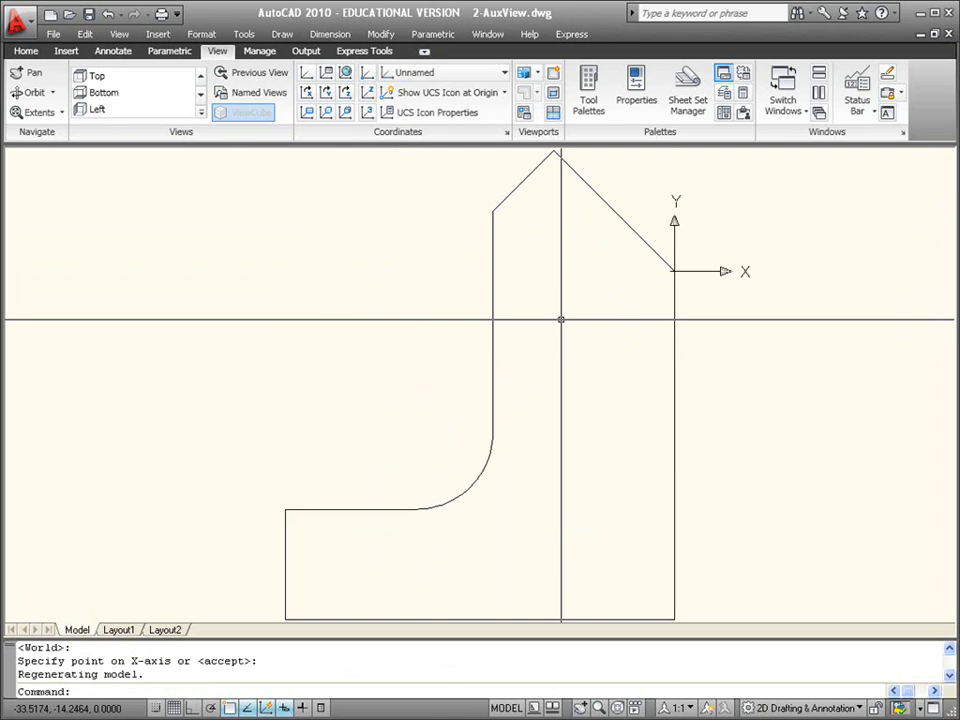
Step: Examine the UCS icon's origin and axis directions at the lower end of the sloped edge
{"action": "scroll", "coordinate": [561, 320], "scroll_direction": "down", "scroll_amount": 2}
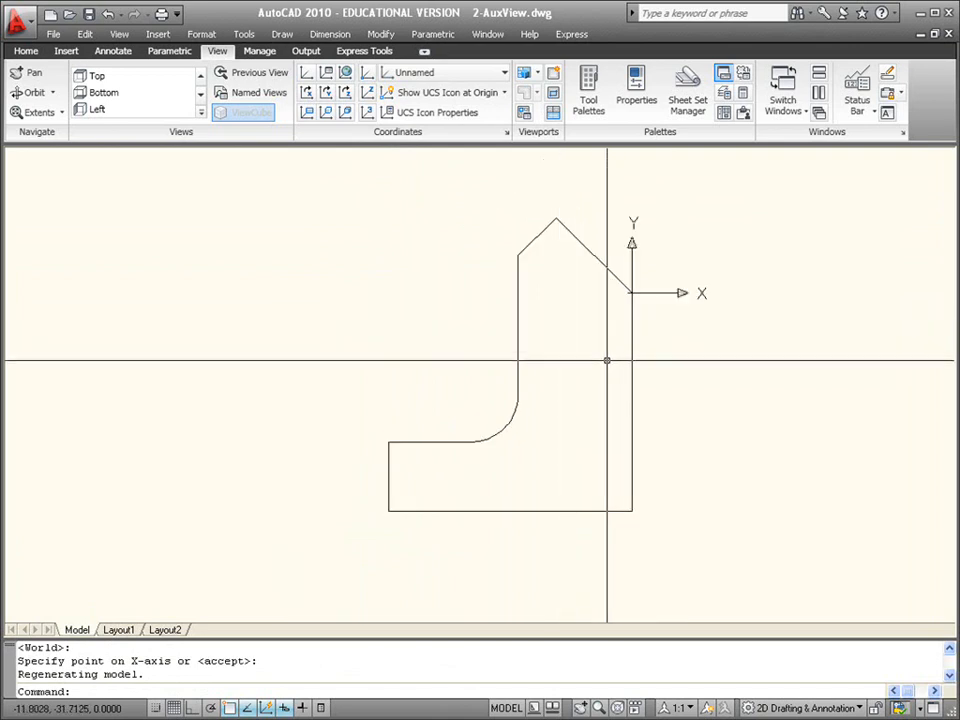
{"action": "scroll", "coordinate": [646, 284], "scroll_direction": "up", "scroll_amount": 5}
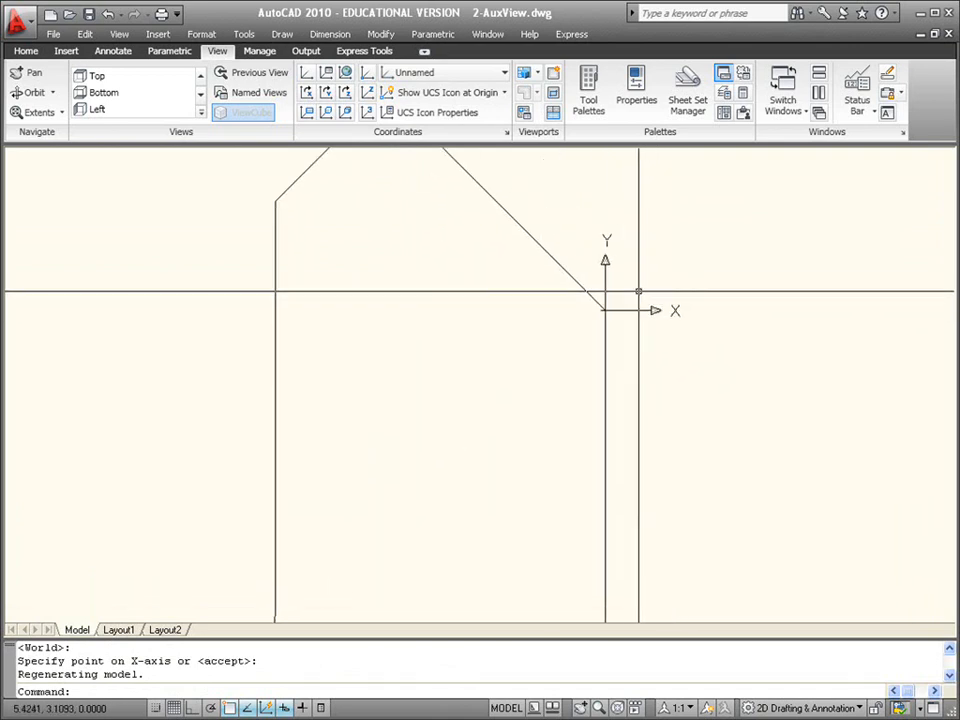
{"action": "left_click", "coordinate": [591, 292]}
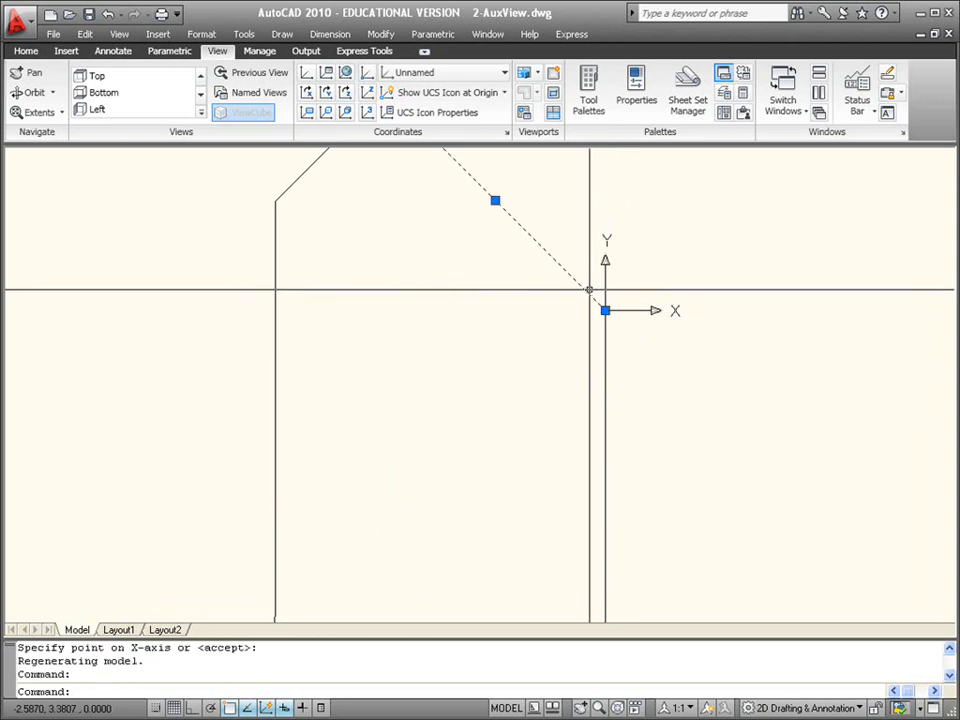
{"action": "key", "text": "Escape"}
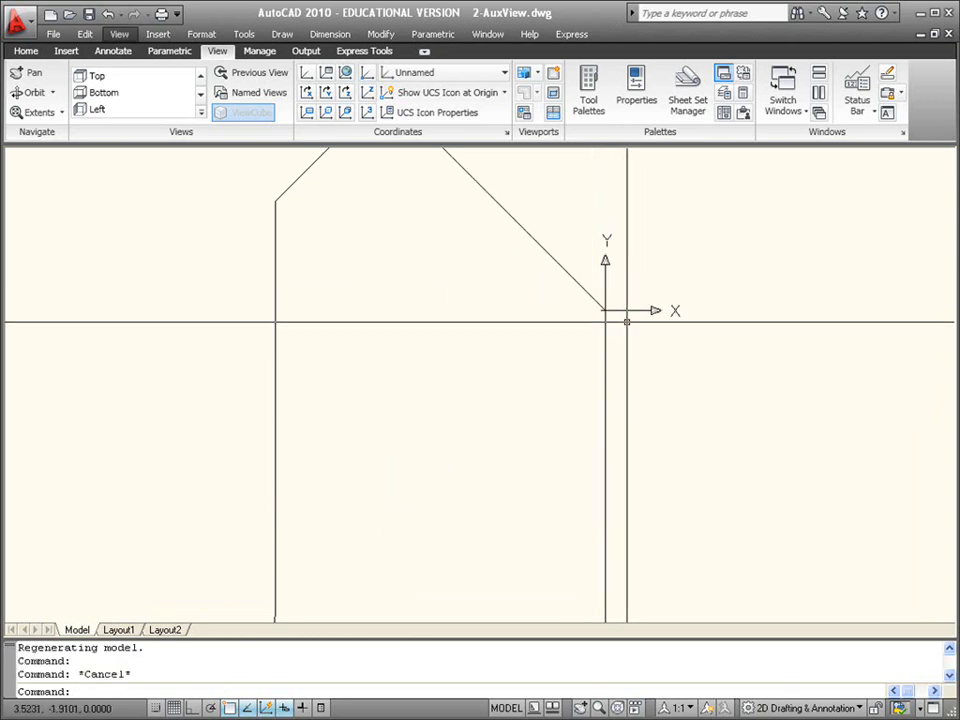
{"action": "left_click", "coordinate": [627, 322]}
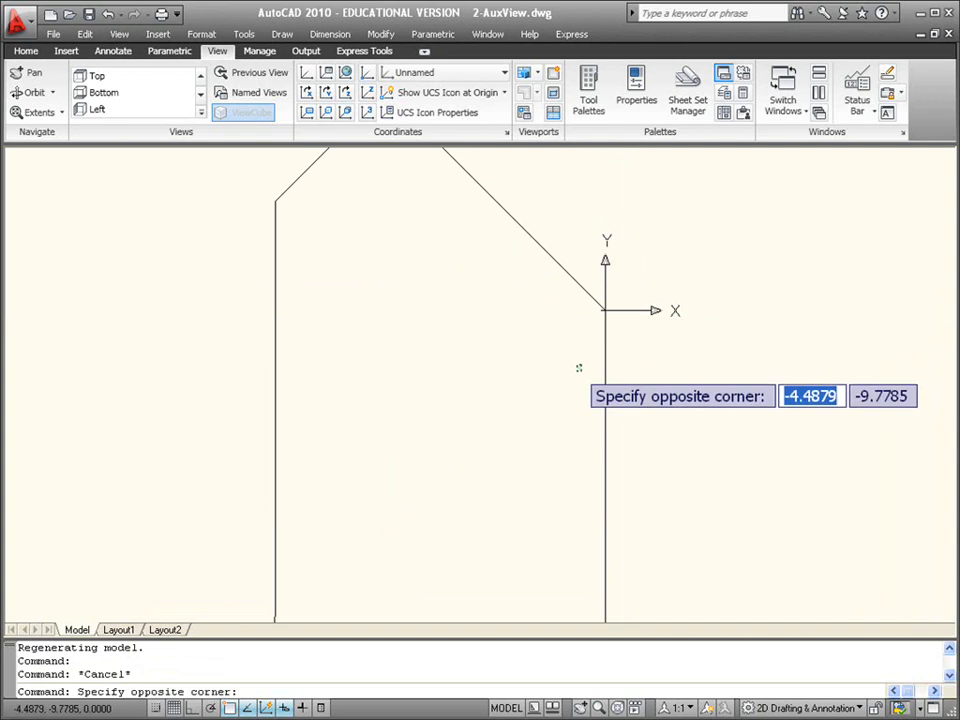
{"action": "left_click", "coordinate": [566, 364]}
{"action": "scroll", "coordinate": [542, 365], "scroll_direction": "down", "scroll_amount": 2}
{"action": "middle_click_drag", "start_coordinate": [542, 365], "coordinate": [587, 311]}
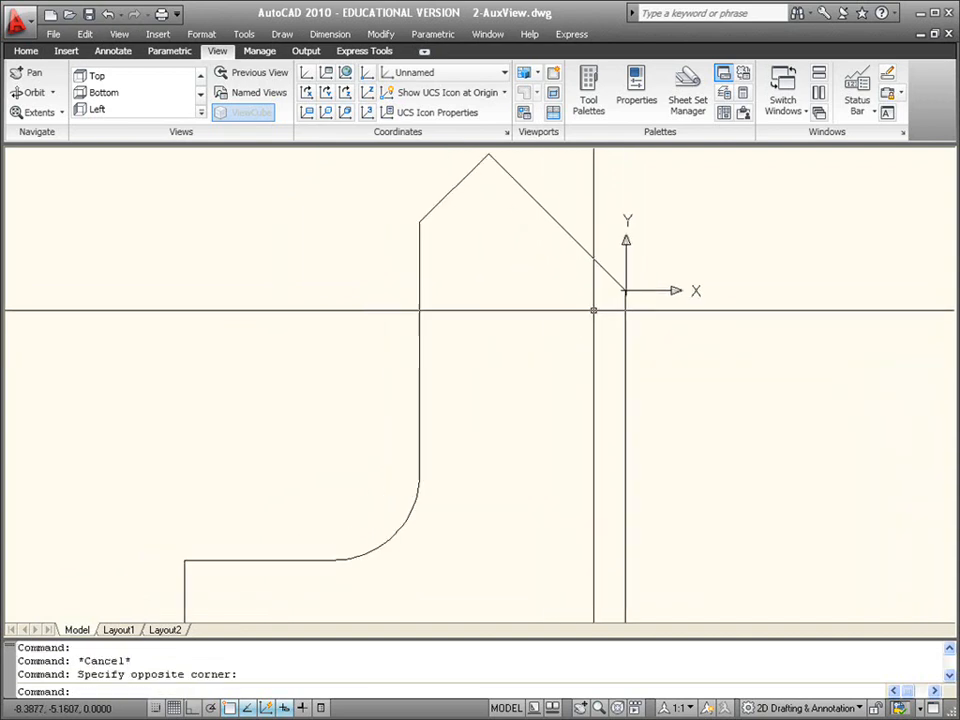
{"action": "scroll", "coordinate": [585, 315], "scroll_direction": "down", "scroll_amount": 2}
{"action": "scroll", "coordinate": [583, 319], "scroll_direction": "up", "scroll_amount": 1}
{"action": "scroll", "coordinate": [618, 298], "scroll_direction": "up", "scroll_amount": 3}
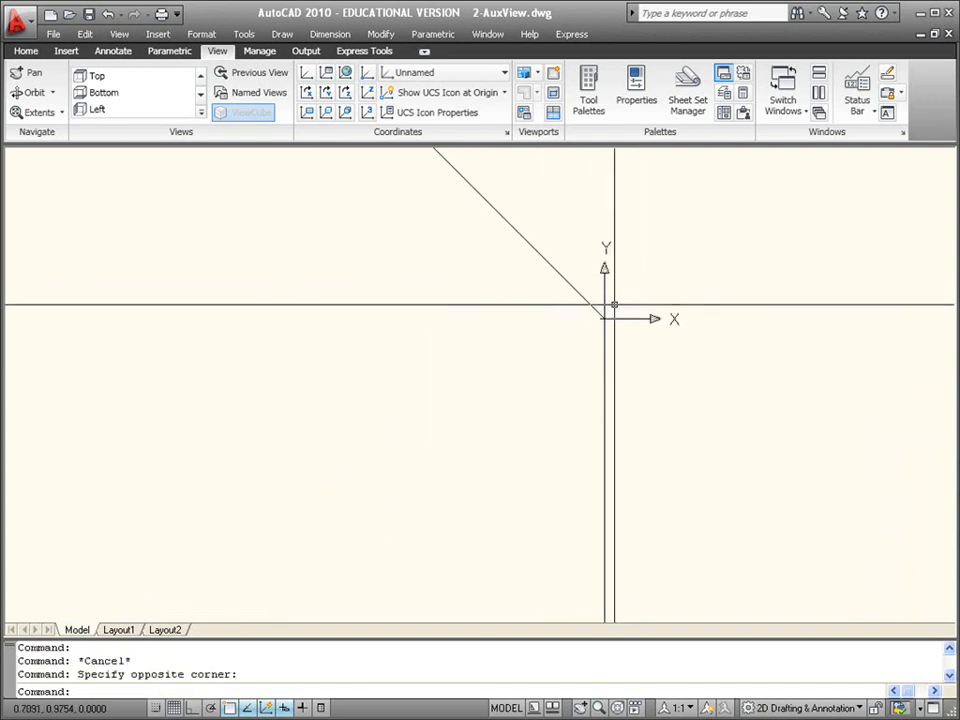
{"action": "scroll", "coordinate": [602, 317], "scroll_direction": "down", "scroll_amount": 5}
{"action": "scroll", "coordinate": [542, 340], "scroll_direction": "up", "scroll_amount": 2}
{"action": "middle_click_drag", "start_coordinate": [542, 336], "coordinate": [555, 302]}
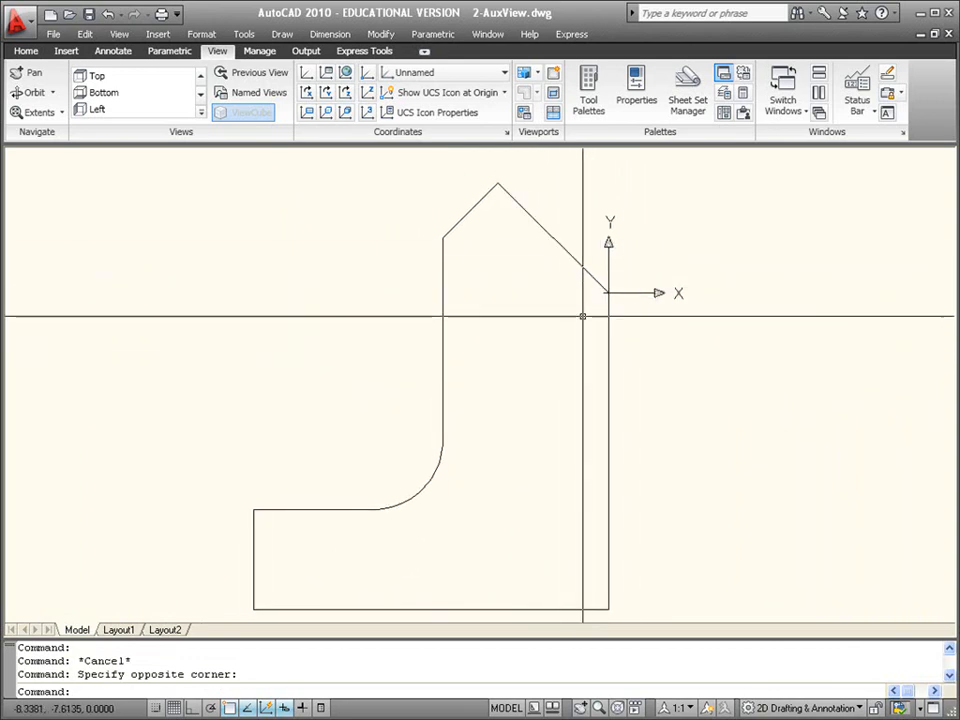
{"action": "left_click", "coordinate": [583, 317]}
{"action": "left_click", "coordinate": [621, 284]}
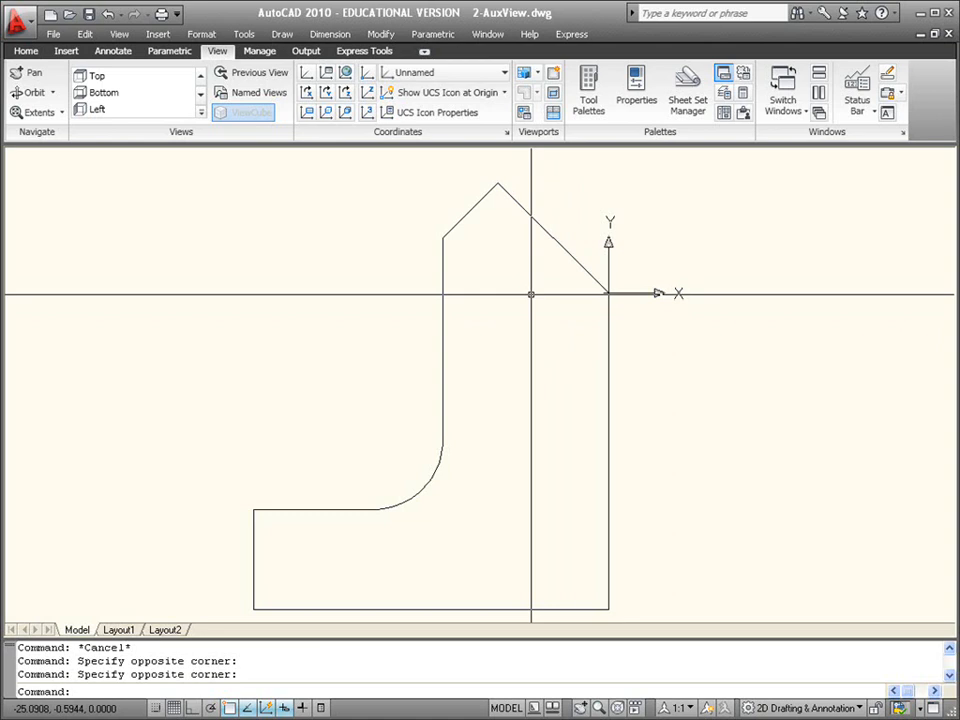
Step: Return to the World coordinate system and view the whole part with the UCS icon
{"action": "left_click", "coordinate": [345, 76]}
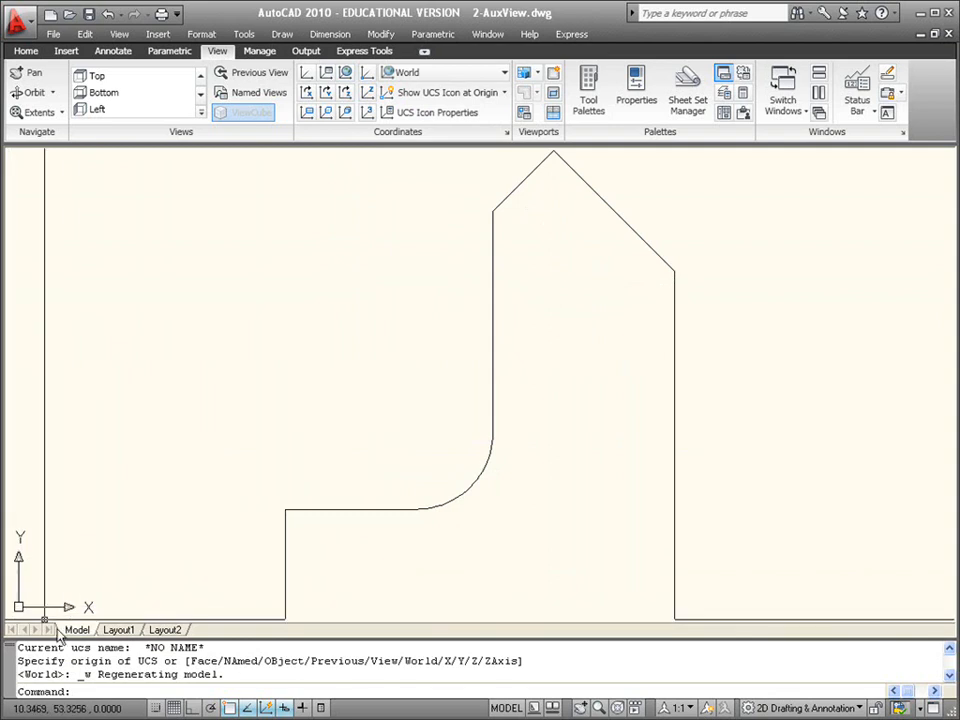
{"action": "scroll", "coordinate": [150, 490], "scroll_direction": "down", "scroll_amount": 2}
{"action": "middle_click_drag", "start_coordinate": [196, 427], "coordinate": [268, 416]}
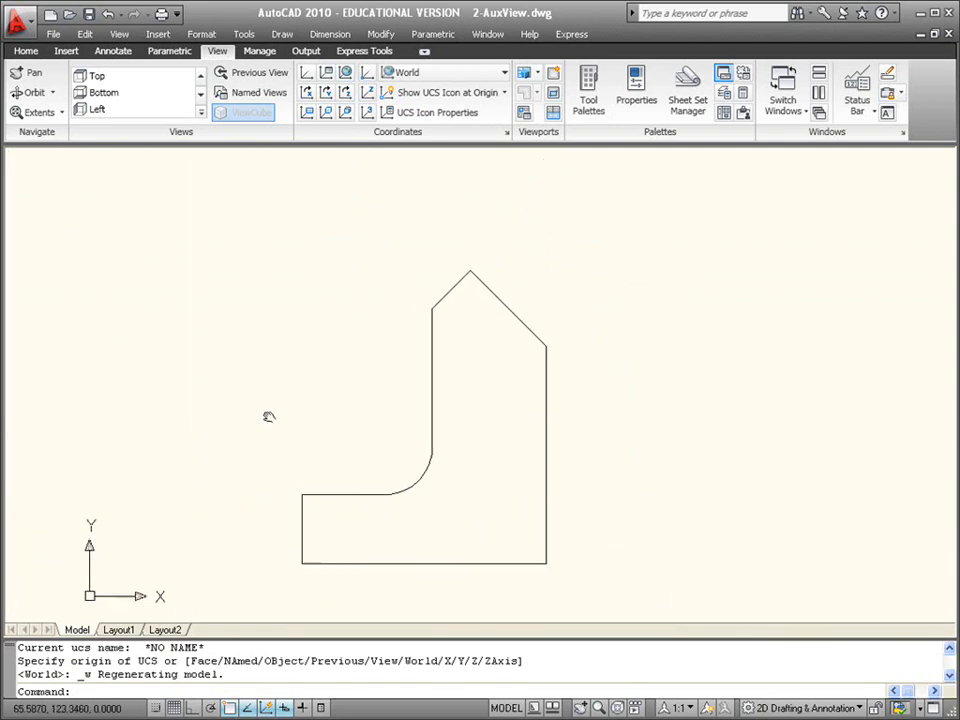
Step: Place the UCS origin at the corner where the long sloped edge meets the vertical edge, accepting the default axes
{"action": "left_click", "coordinate": [307, 78]}
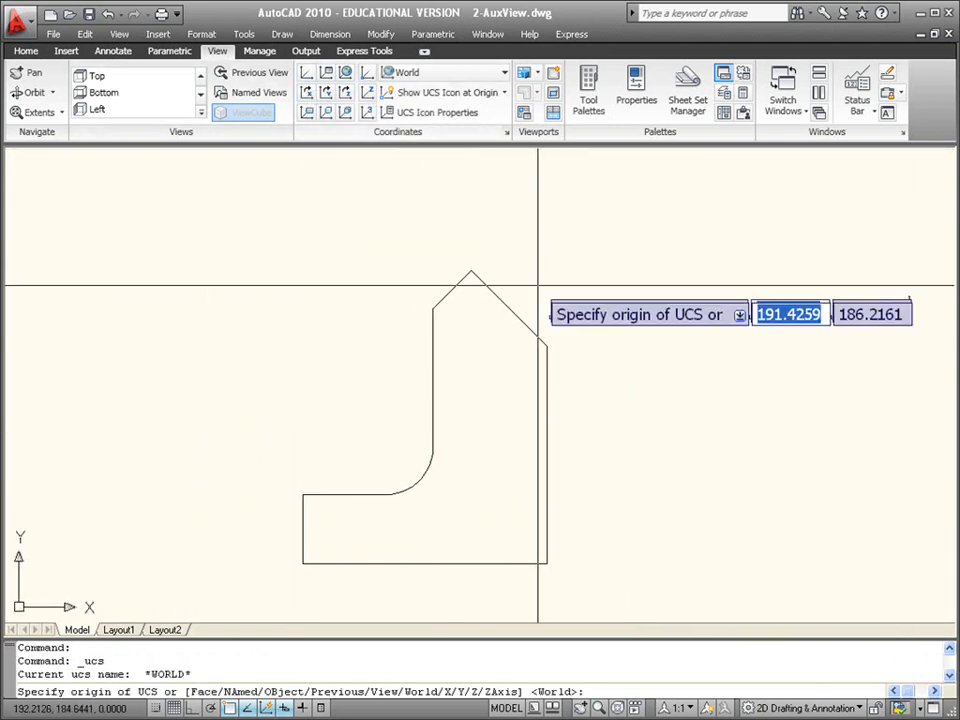
{"action": "left_click", "coordinate": [547, 346]}
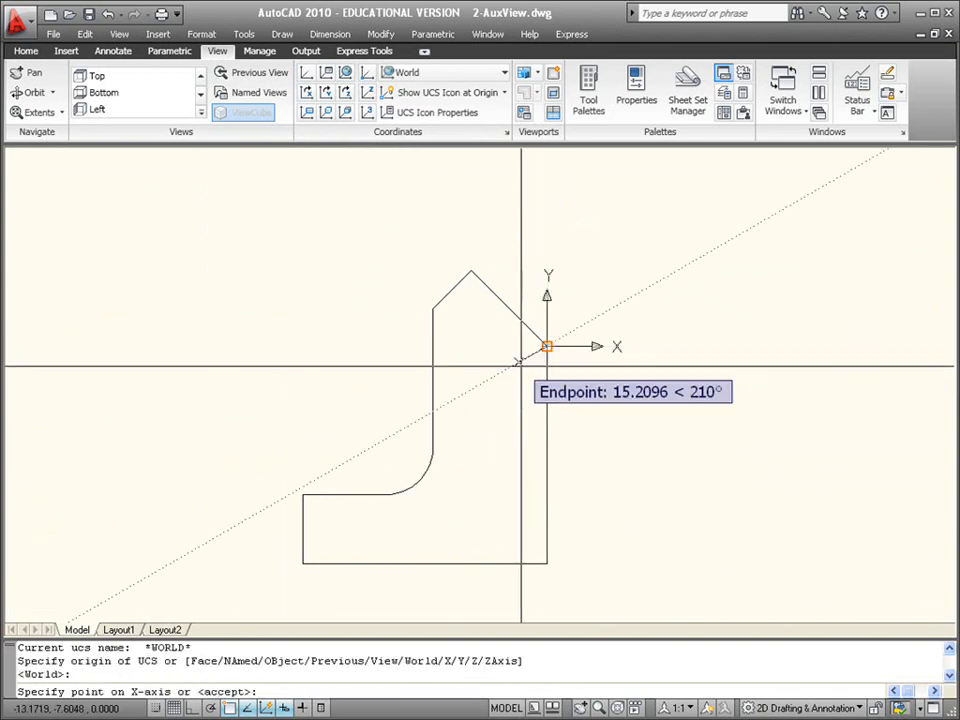
{"action": "key", "text": "Return"}
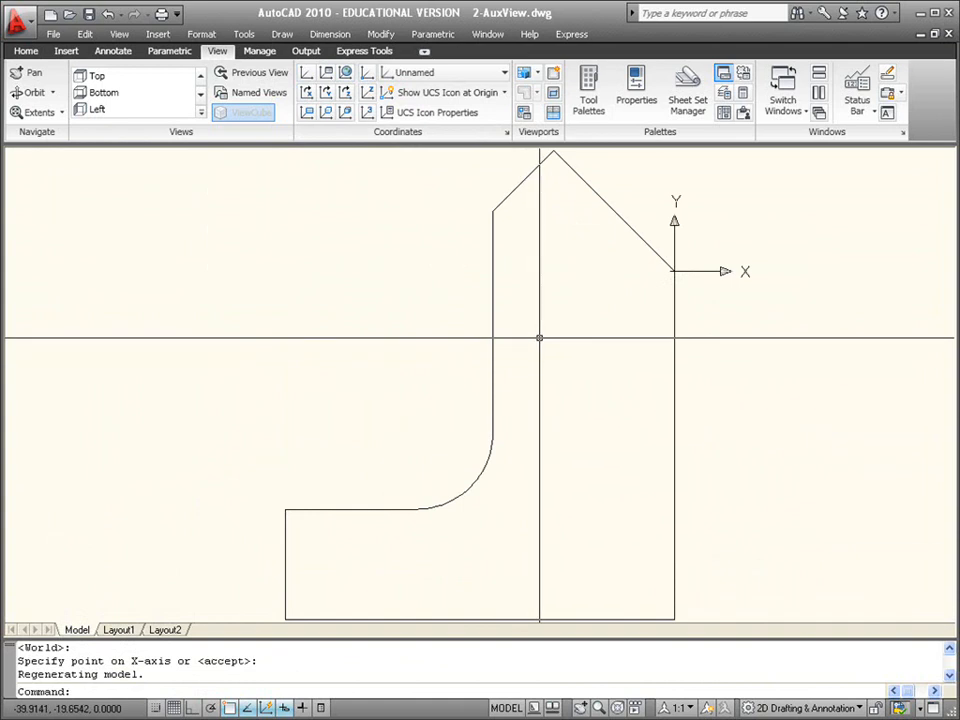
{"action": "scroll", "coordinate": [538, 338], "scroll_direction": "down", "scroll_amount": 2}
{"action": "scroll", "coordinate": [540, 330], "scroll_direction": "up", "scroll_amount": 1}
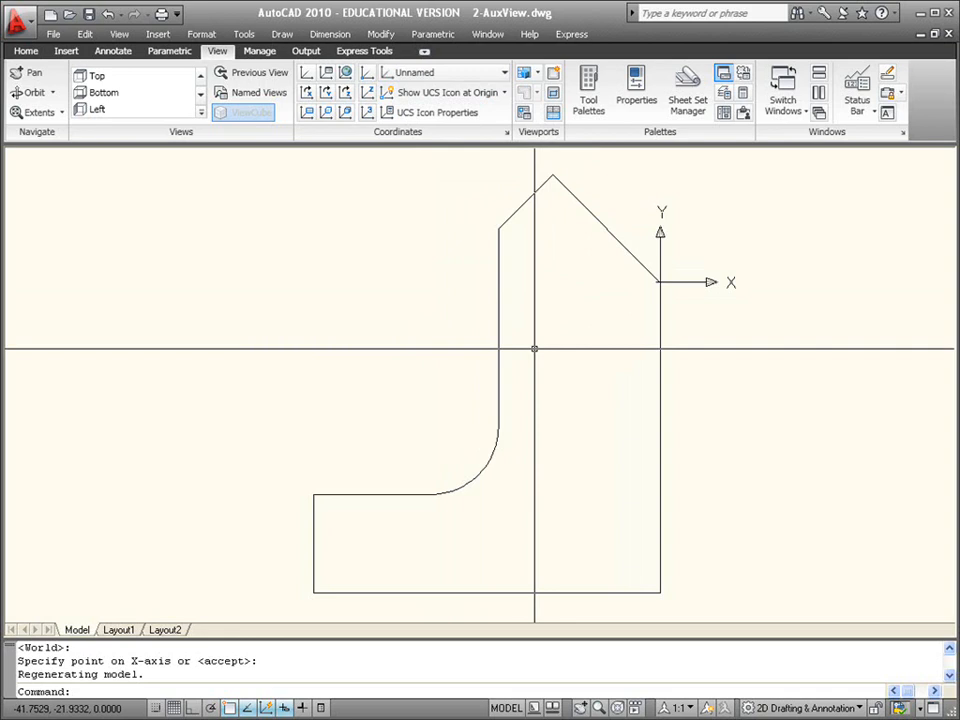
Step: Save the current unnamed UCS under the name Top Right
{"action": "left_click", "coordinate": [326, 76]}
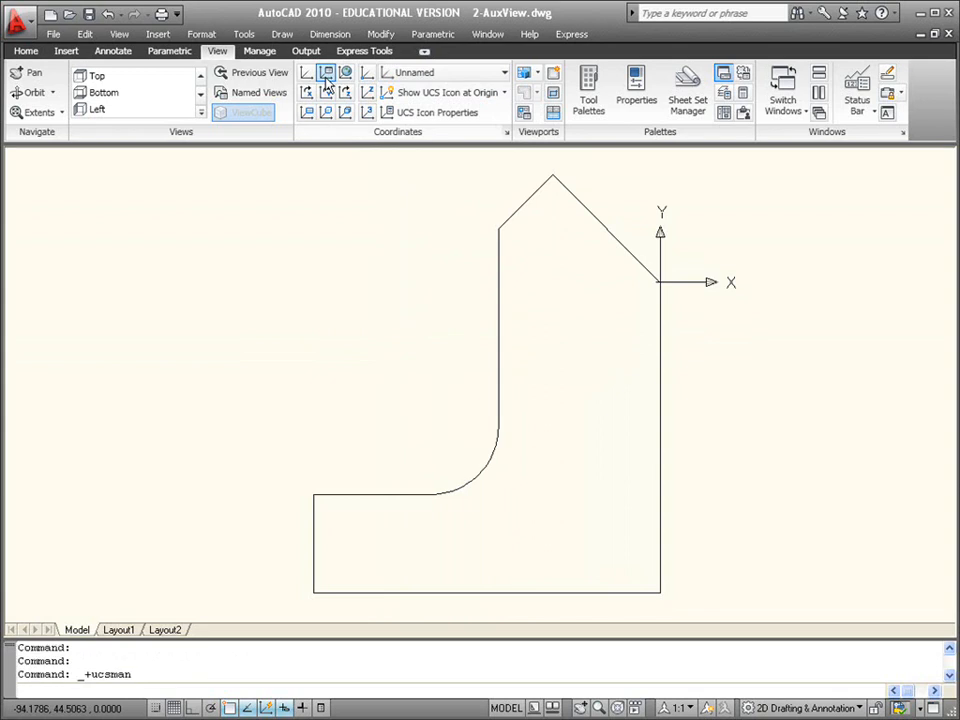
{"action": "left_click_drag", "start_coordinate": [508, 231], "coordinate": [301, 208]}
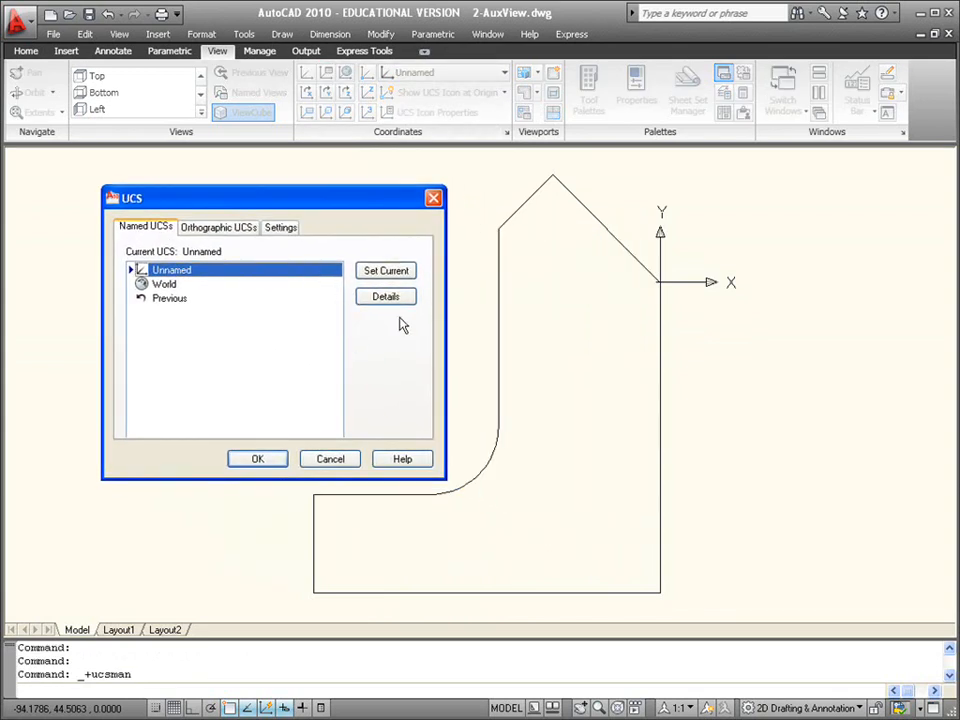
{"action": "mouse_move", "coordinate": [326, 349]}
{"action": "mouse_move", "coordinate": [192, 279]}
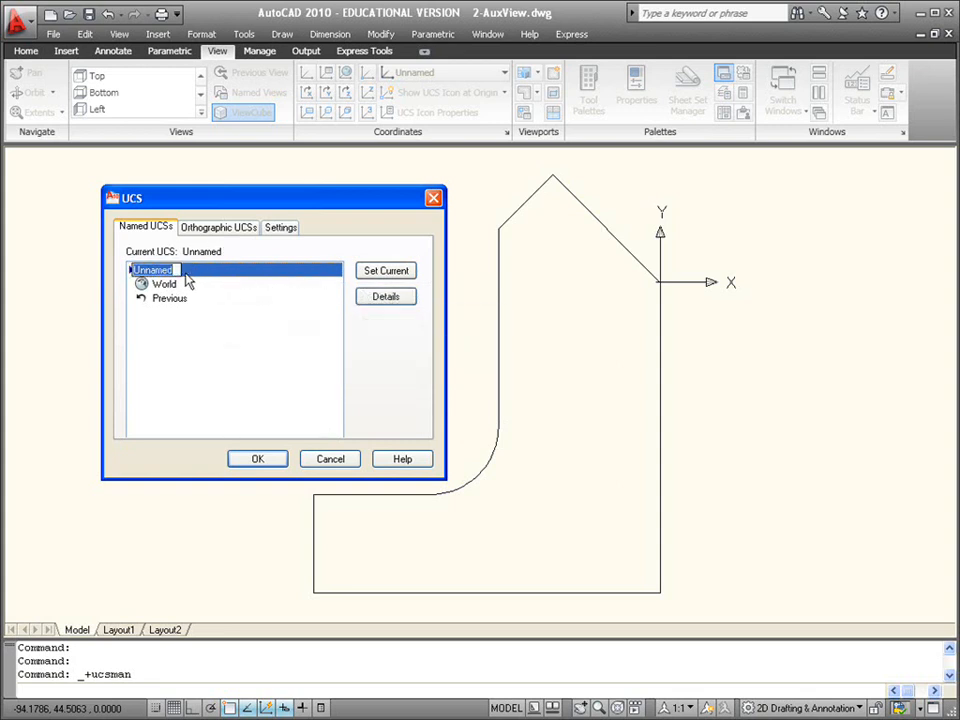
{"action": "double_click", "coordinate": [186, 276]}
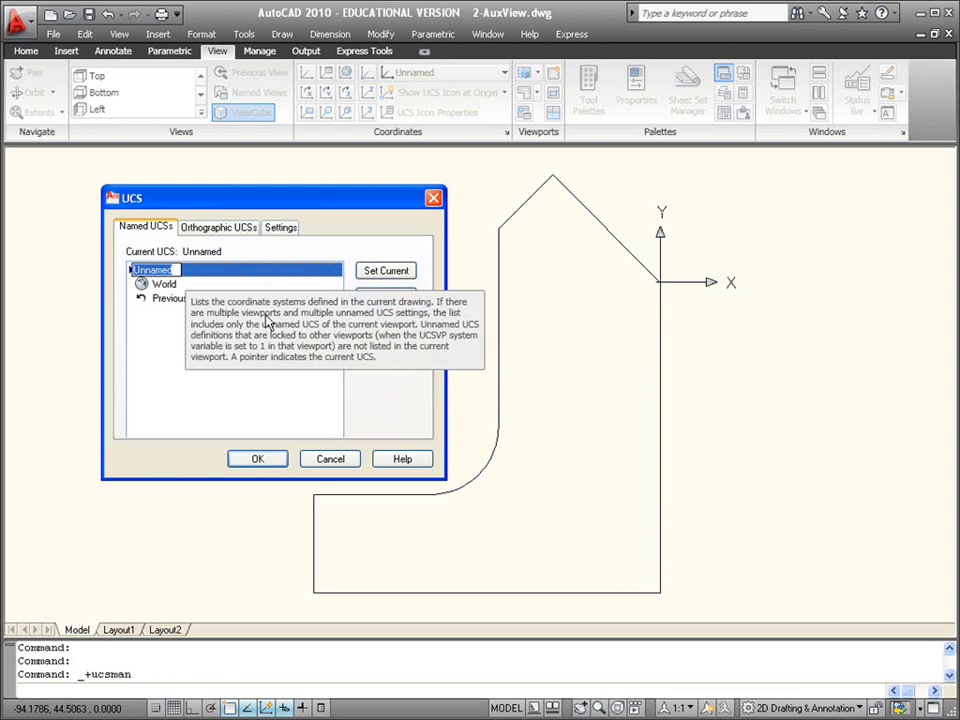
{"action": "type", "text": "Top"}
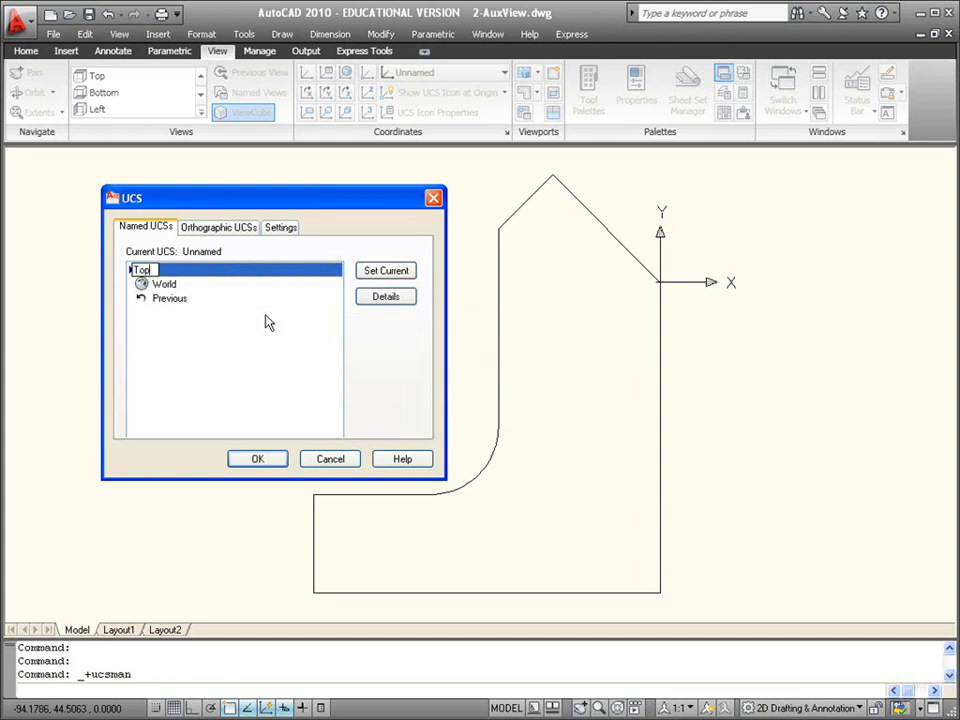
{"action": "type", "text": " Right"}
{"action": "key", "text": "Return"}
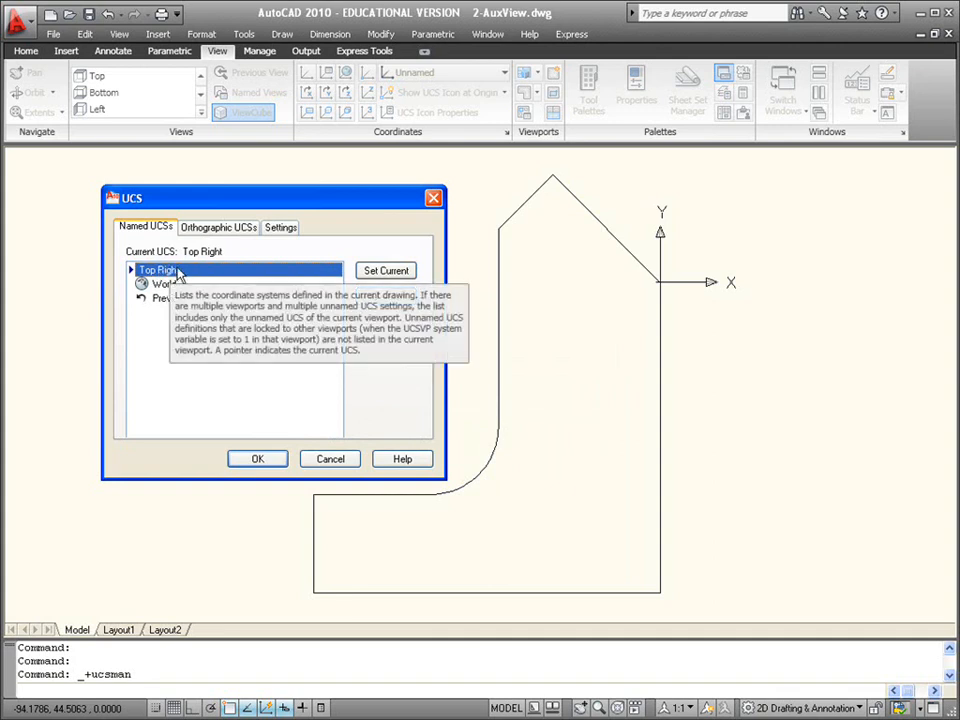
{"action": "left_click", "coordinate": [260, 460]}
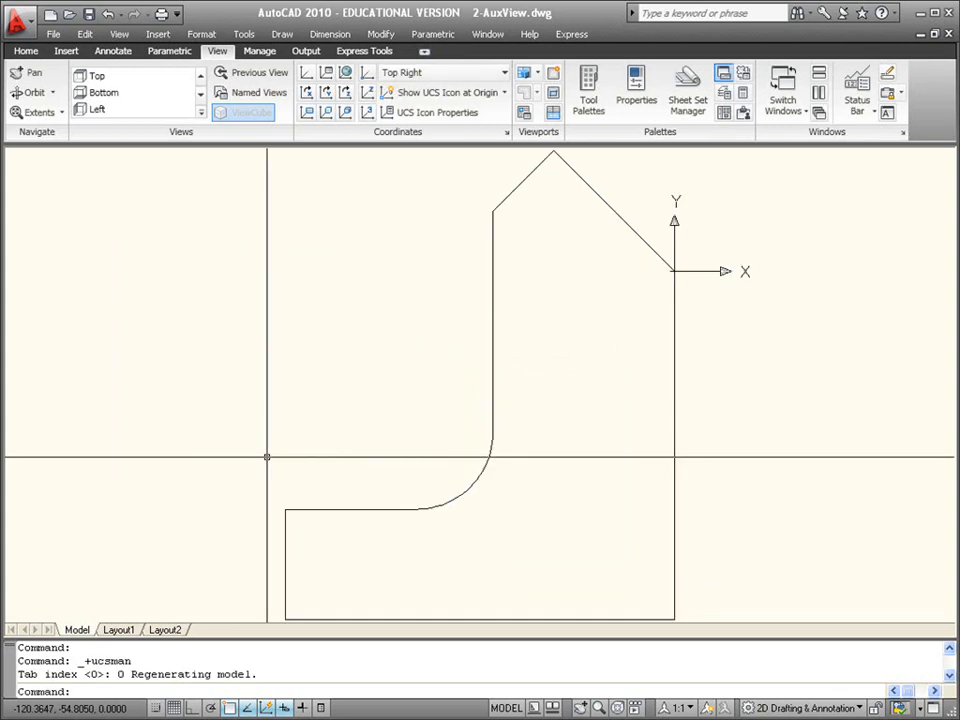
Step: Switch repeatedly between the World and Top Right coordinate systems, finishing with Top Right as the current UCS
{"action": "left_click", "coordinate": [346, 75]}
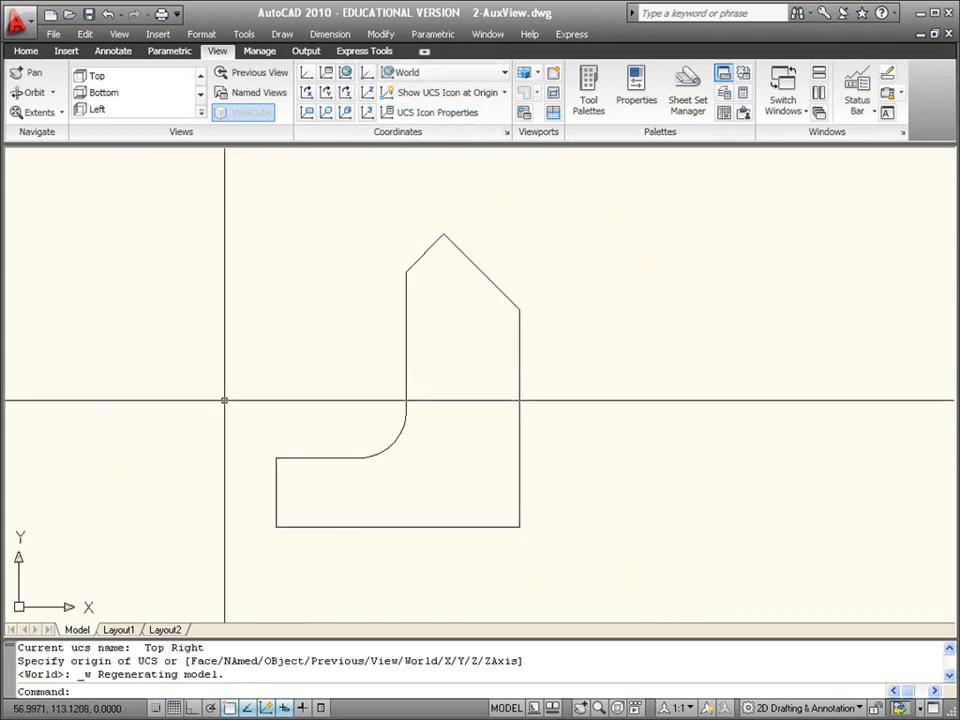
{"action": "left_click", "coordinate": [445, 72]}
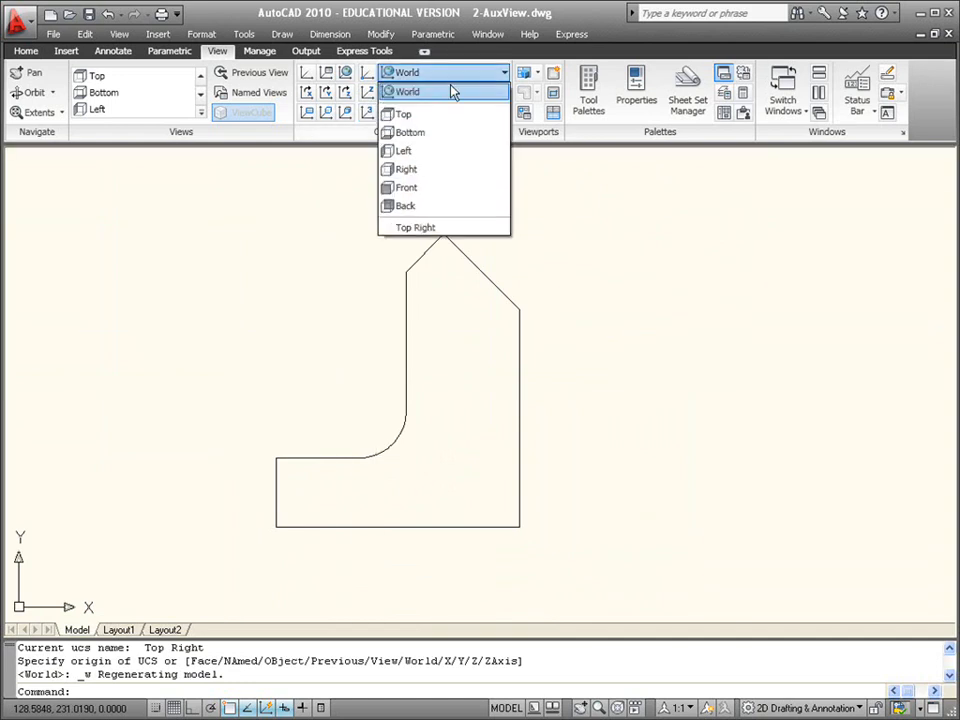
{"action": "left_click", "coordinate": [418, 227]}
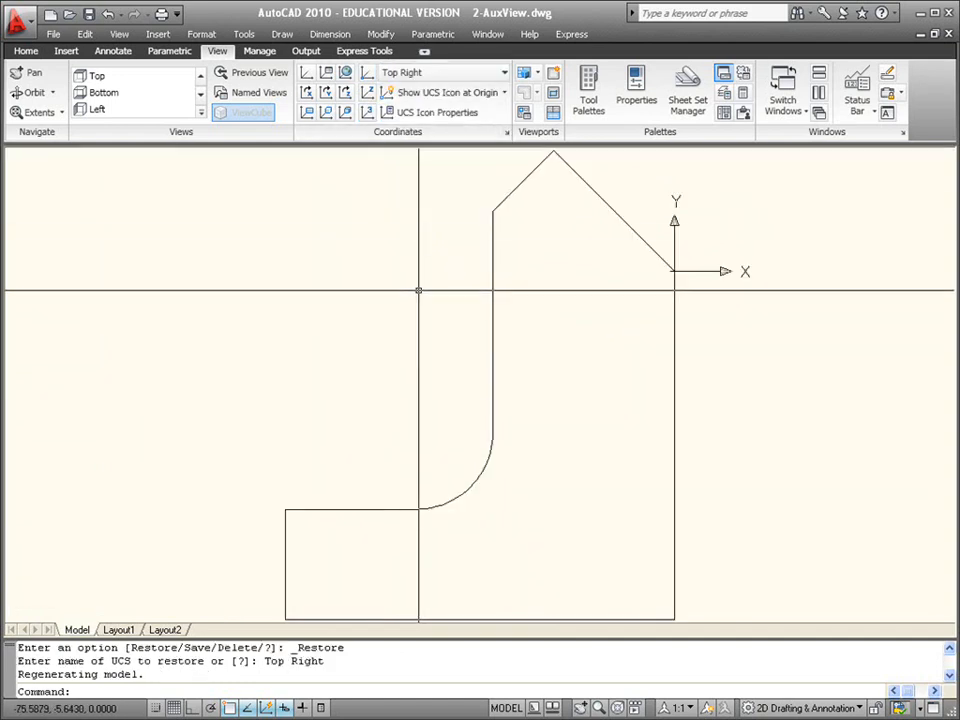
{"action": "left_click", "coordinate": [445, 72]}
{"action": "left_click", "coordinate": [443, 95]}
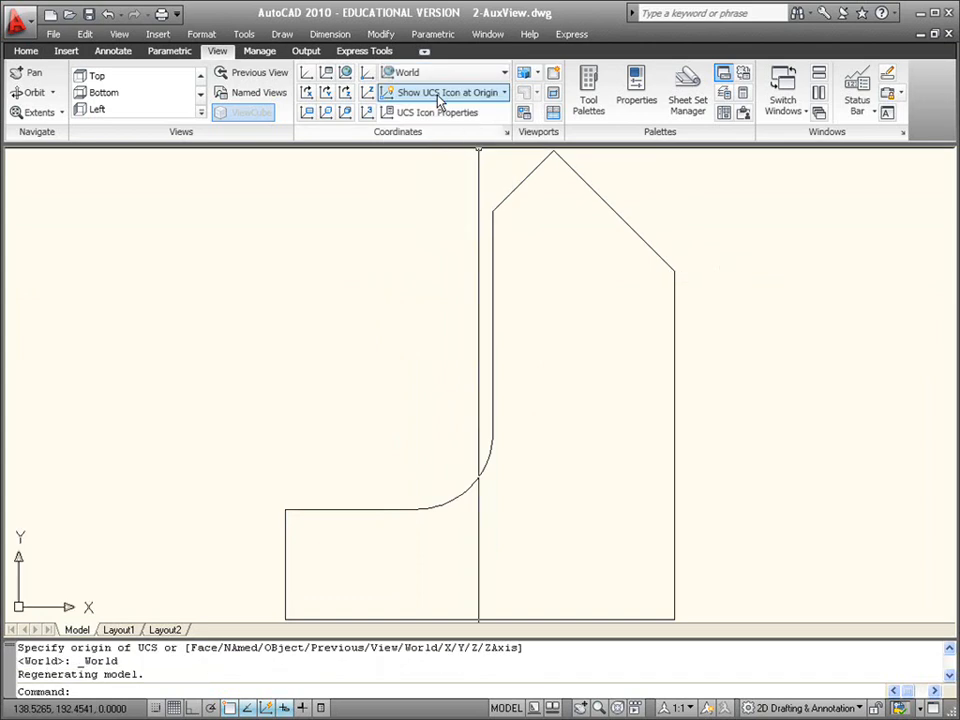
{"action": "left_click", "coordinate": [452, 75]}
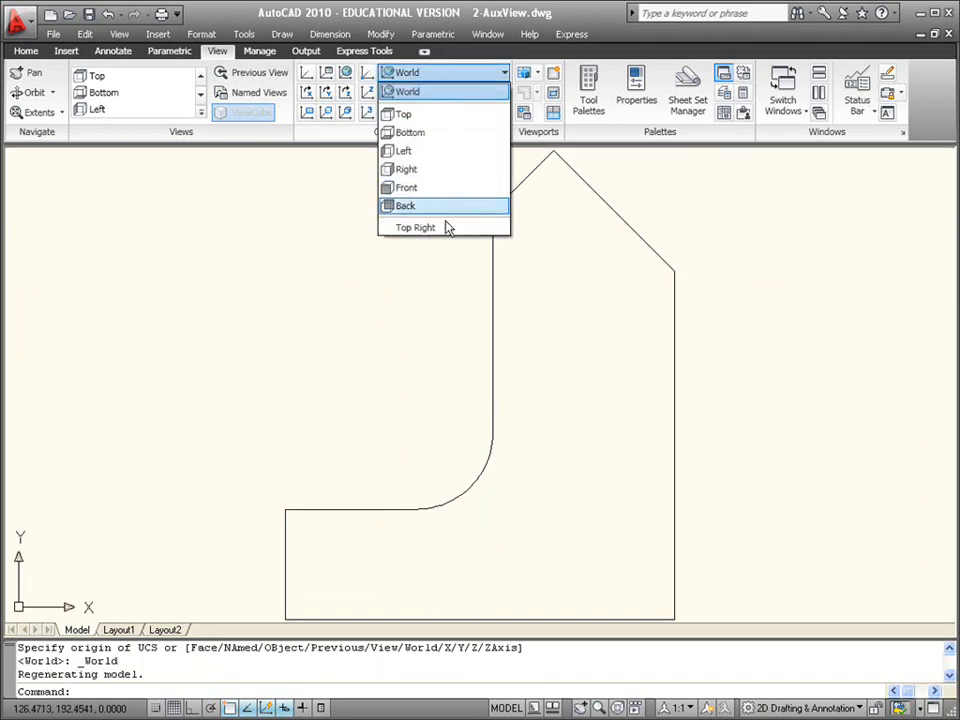
{"action": "left_click", "coordinate": [446, 228]}
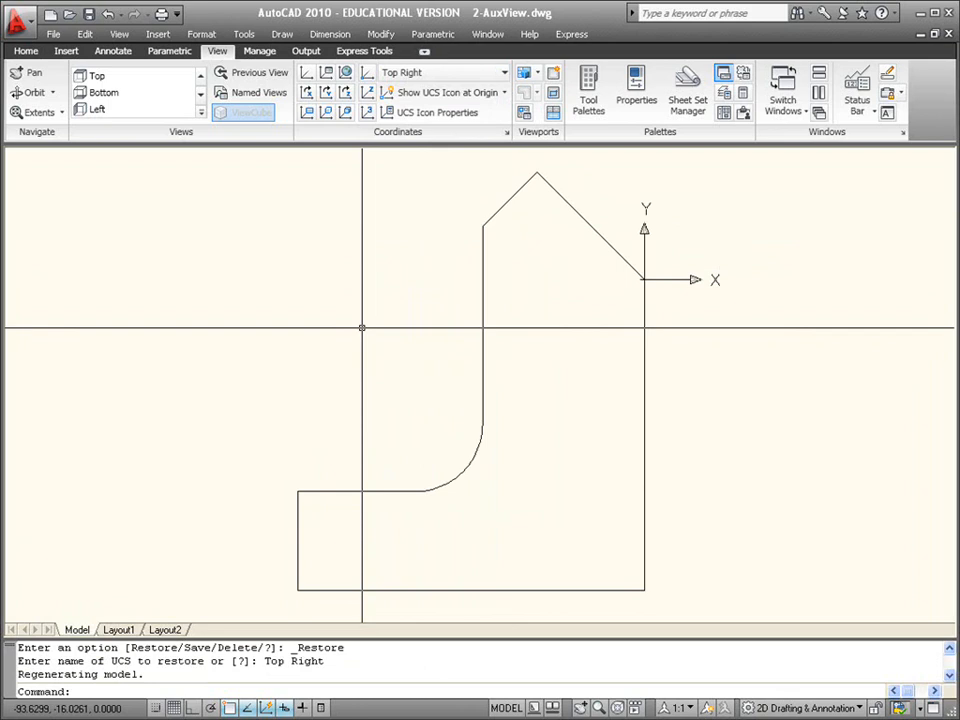
{"action": "left_click", "coordinate": [452, 72]}
{"action": "left_click", "coordinate": [436, 95]}
{"action": "left_click", "coordinate": [440, 72]}
{"action": "left_click", "coordinate": [416, 228]}
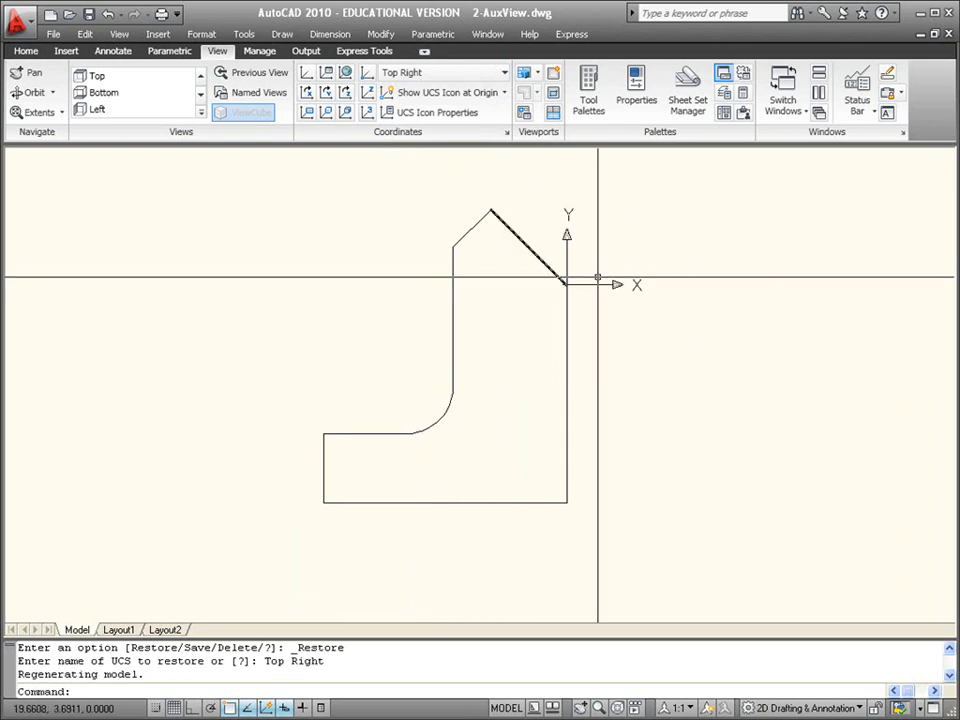
{"action": "middle_click_drag", "start_coordinate": [566, 236], "coordinate": [493, 293]}
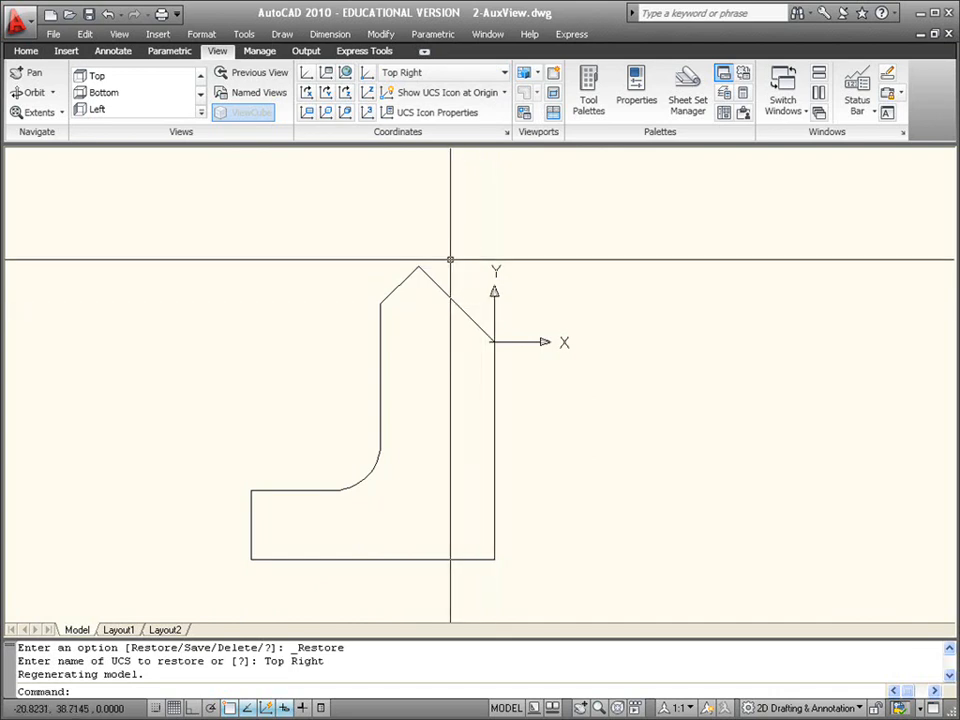
{"action": "left_click", "coordinate": [26, 51]}
{"action": "left_click", "coordinate": [26, 85]}
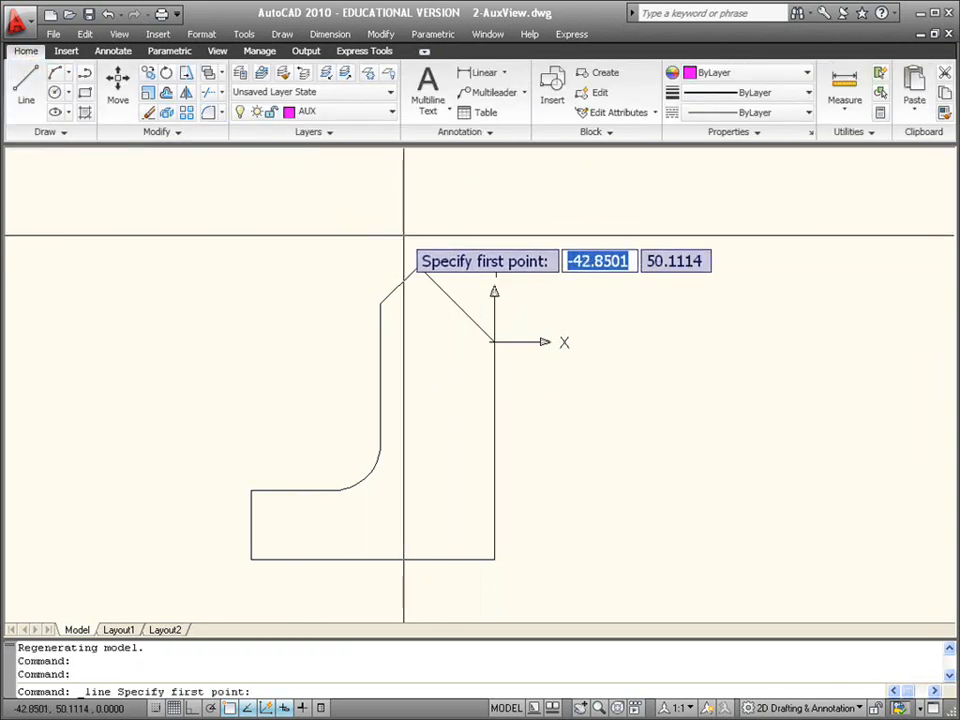
{"action": "left_click", "coordinate": [419, 267]}
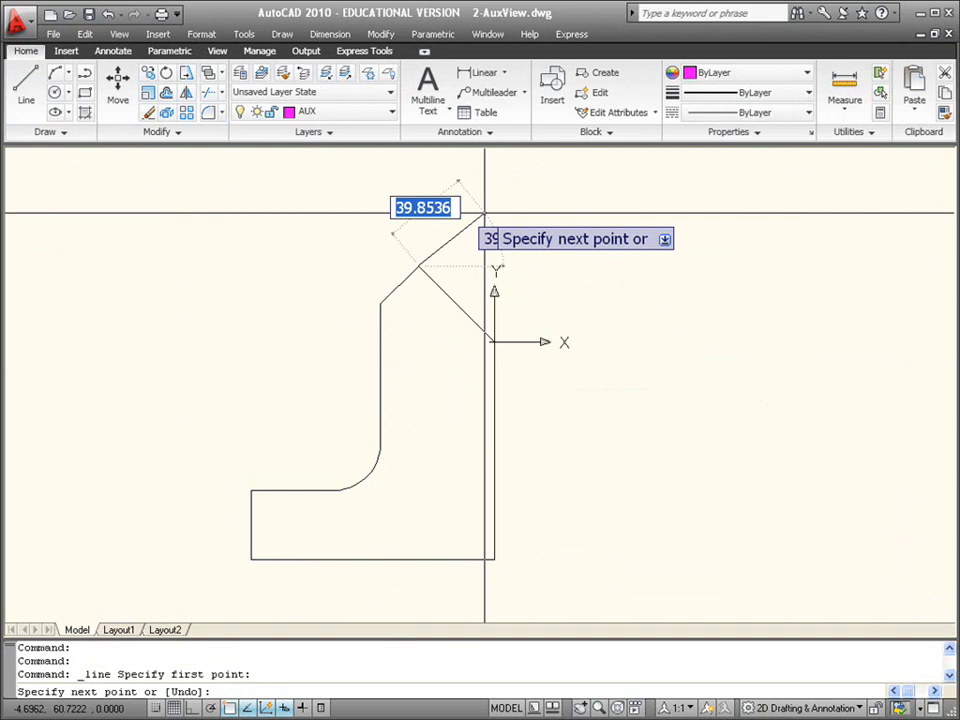
{"action": "key", "text": "Escape"}
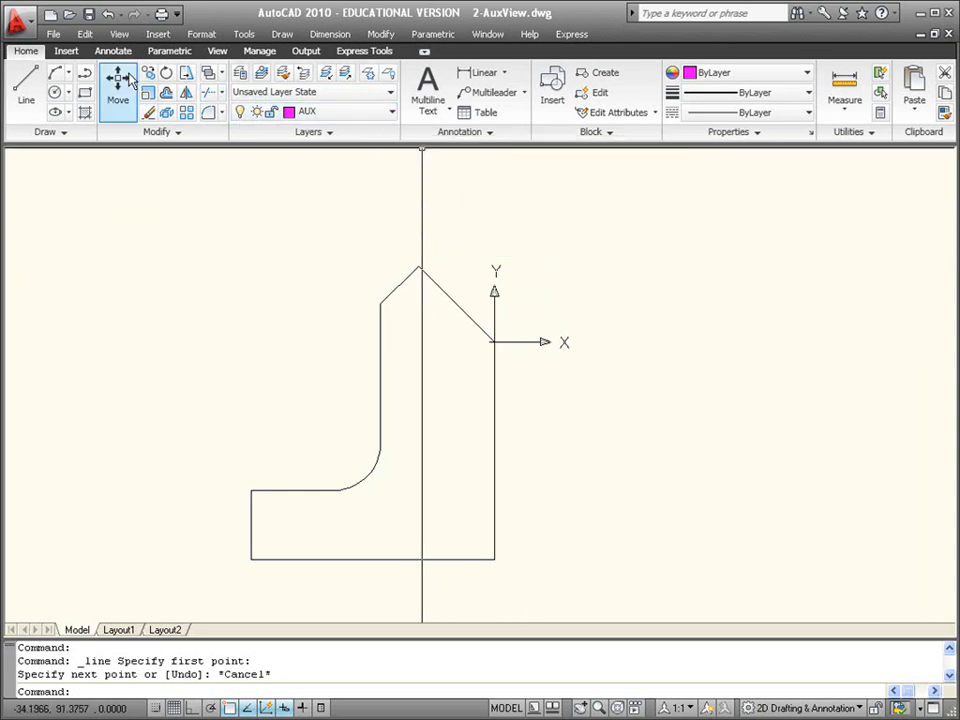
{"action": "left_click", "coordinate": [217, 51]}
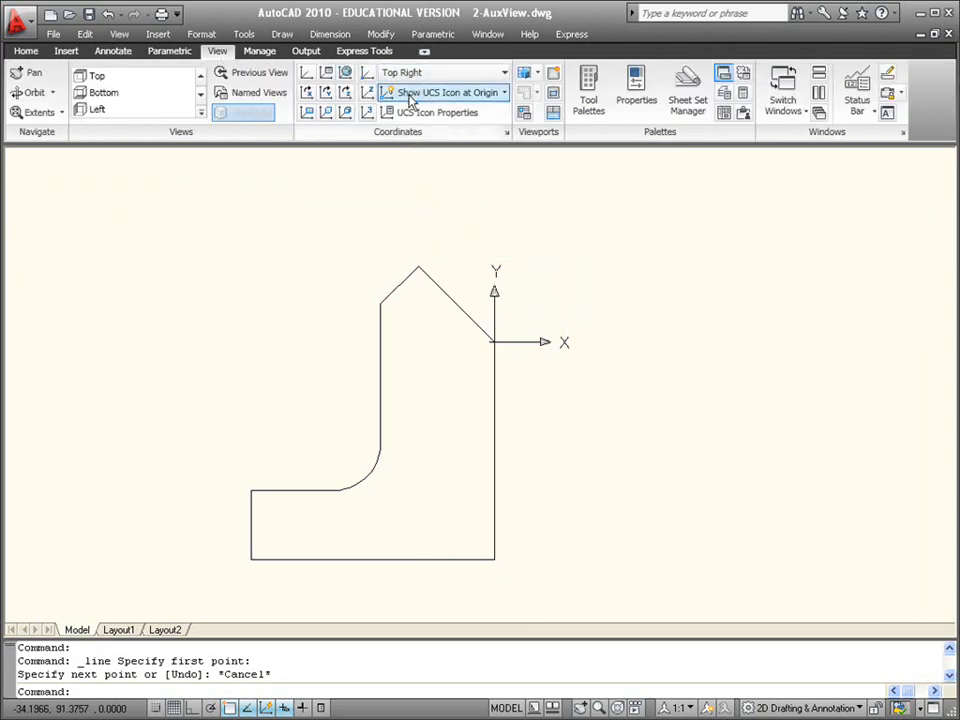
{"action": "left_click", "coordinate": [306, 72]}
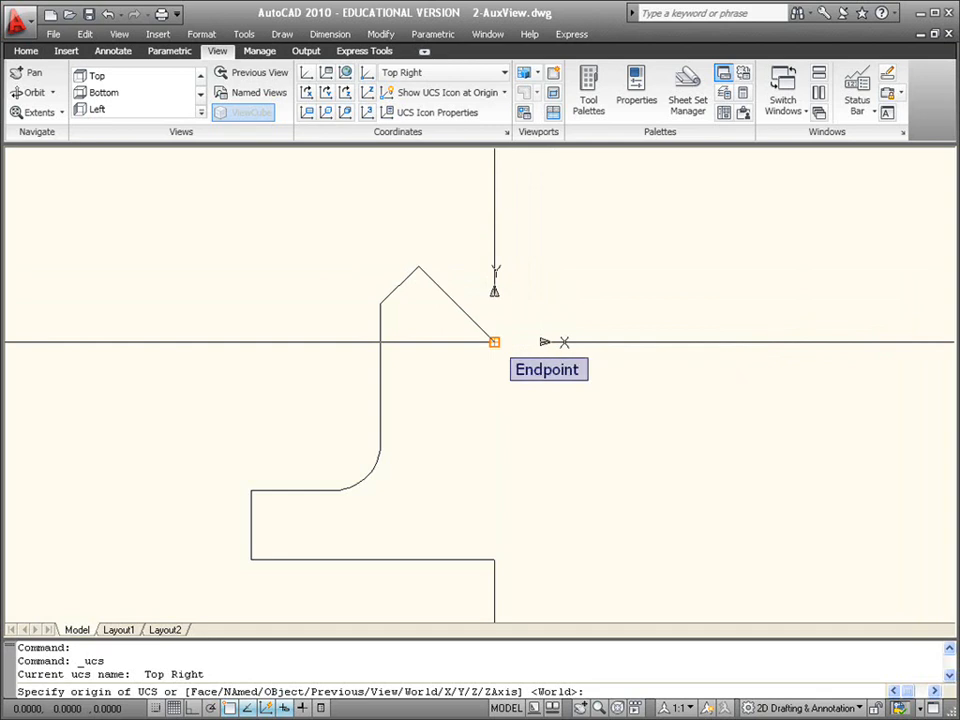
{"action": "key", "text": "Escape"}
{"action": "key", "text": "Escape"}
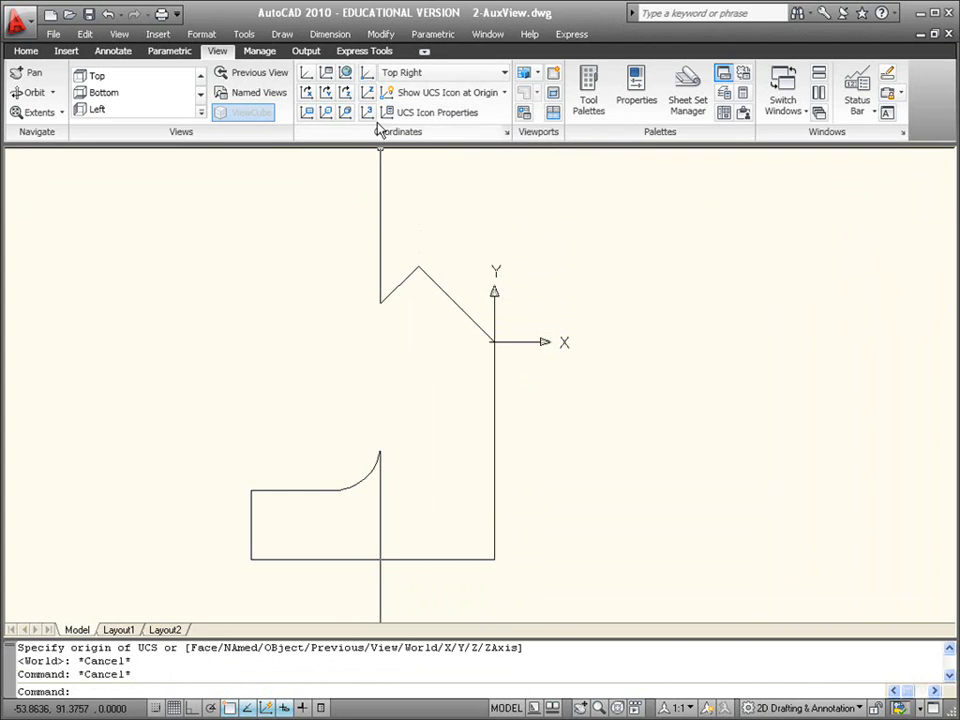
Step: Rotate the UCS about its Z axis, taking the angle from the two endpoints of the short sloped edge at the part's top
{"action": "left_click", "coordinate": [345, 93]}
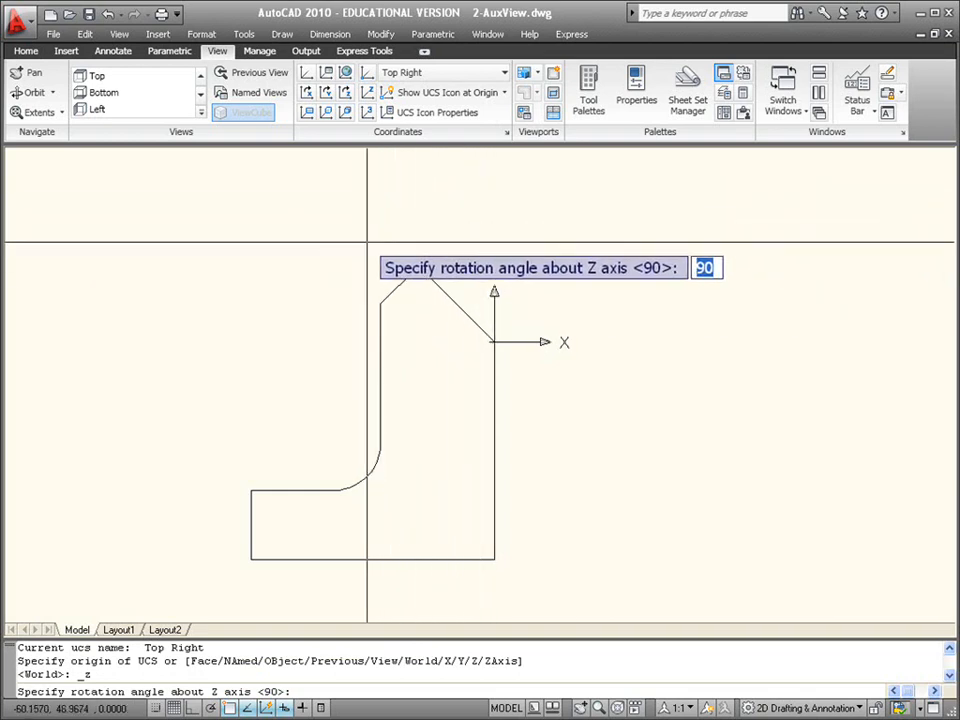
{"action": "left_click", "coordinate": [379, 303]}
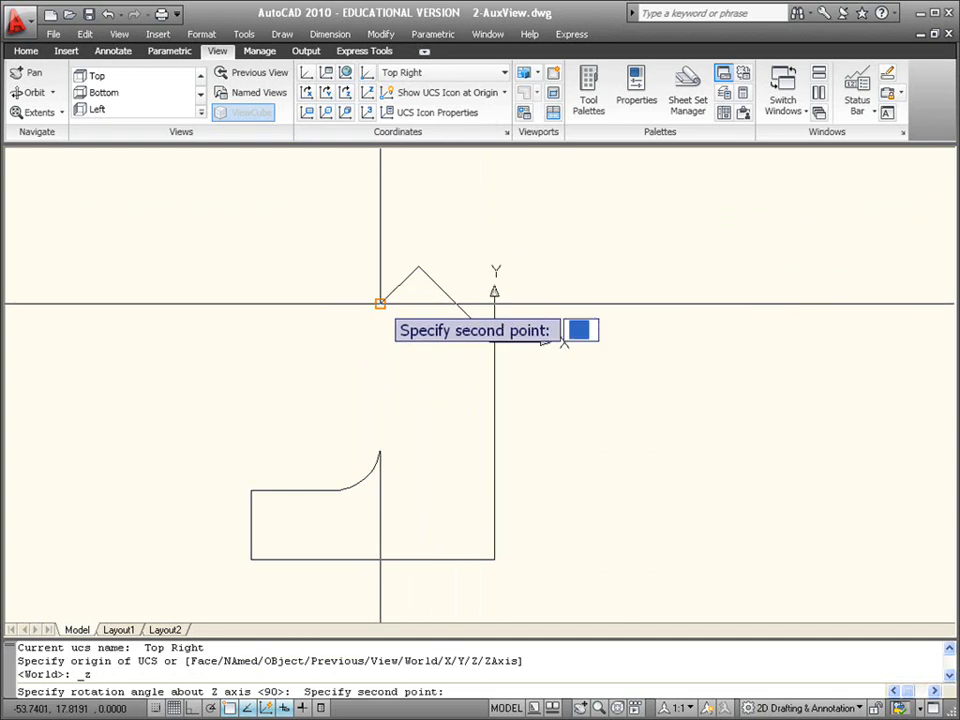
{"action": "left_click", "coordinate": [418, 267]}
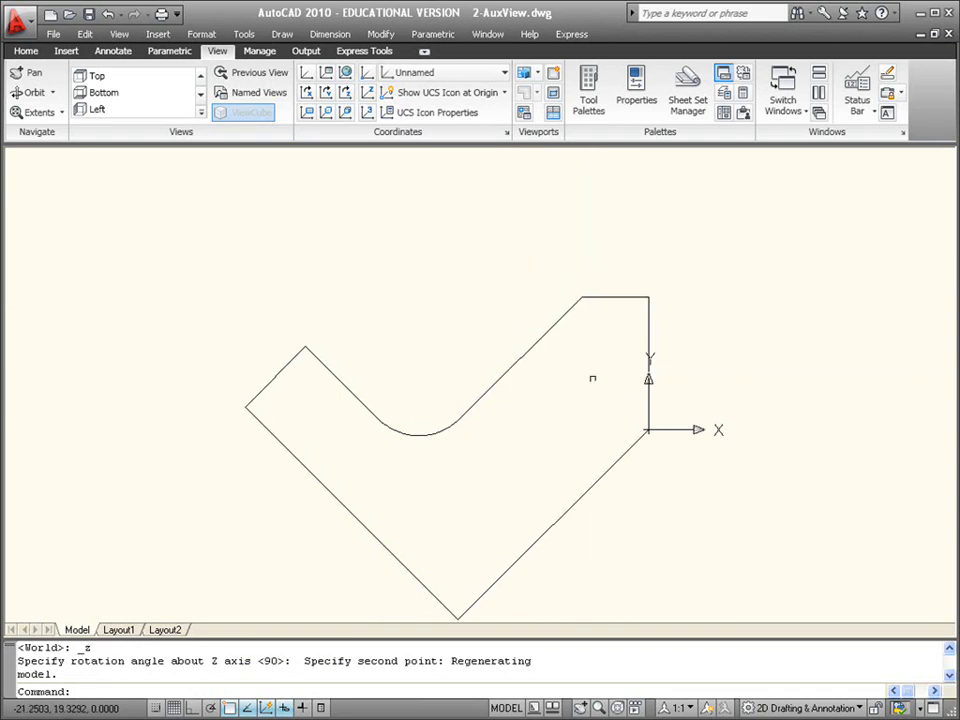
Step: Save the current unnamed UCS under the name Top Right Rotate
{"action": "scroll", "coordinate": [587, 381], "scroll_direction": "down", "scroll_amount": 2}
{"action": "middle_click_drag", "start_coordinate": [585, 381], "coordinate": [544, 392]}
{"action": "scroll", "coordinate": [448, 381], "scroll_direction": "up", "scroll_amount": 3}
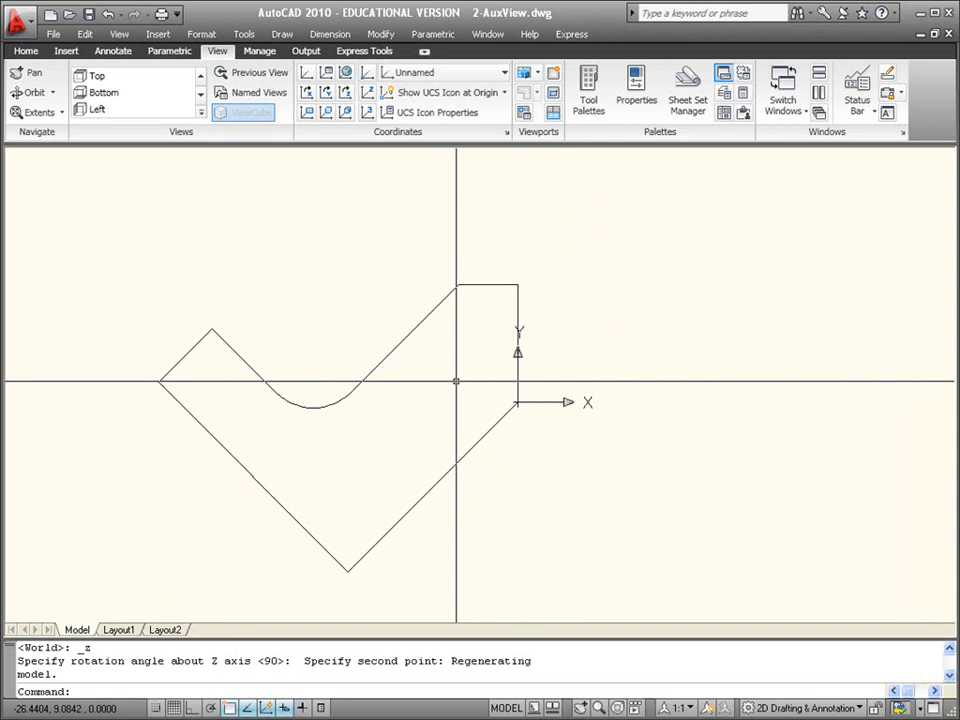
{"action": "scroll", "coordinate": [590, 357], "scroll_direction": "up", "scroll_amount": 3}
{"action": "middle_click_drag", "start_coordinate": [603, 328], "coordinate": [643, 285]}
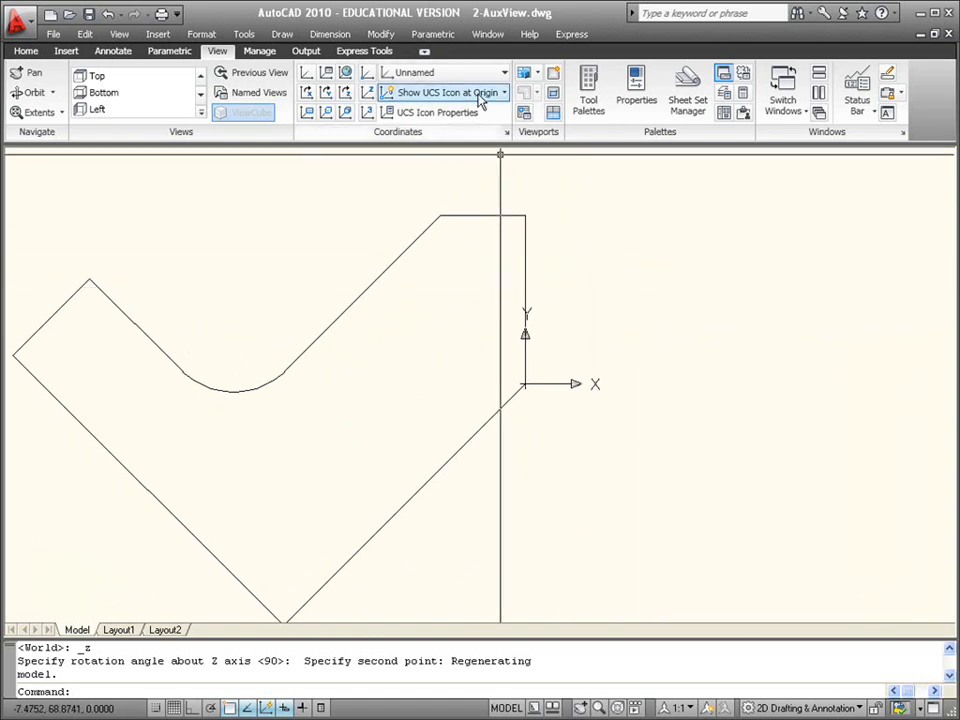
{"action": "left_click", "coordinate": [343, 76]}
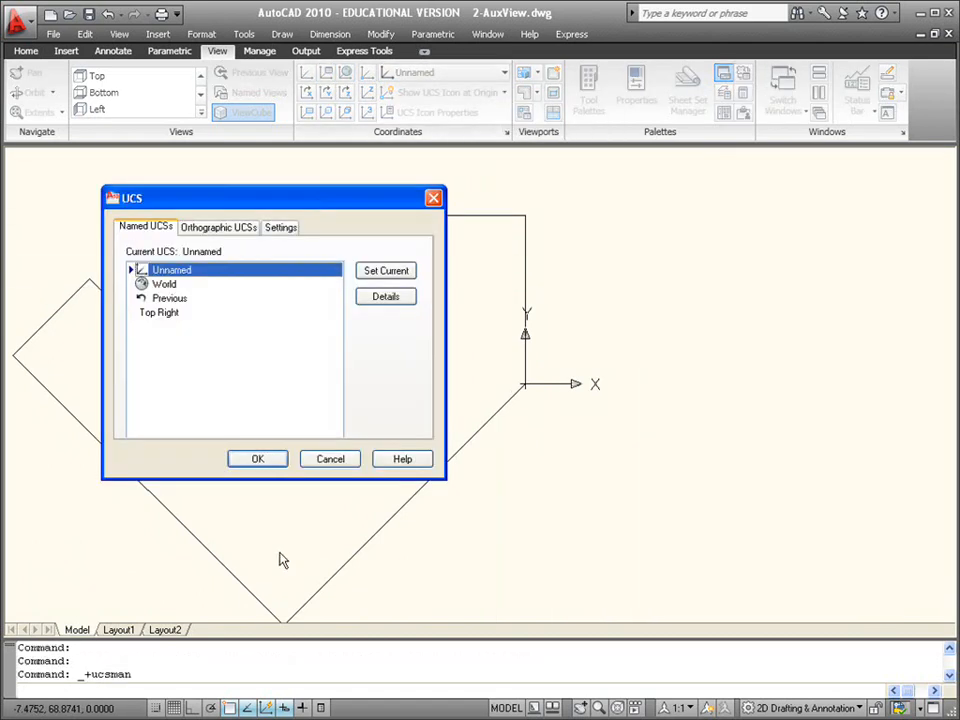
{"action": "left_click", "coordinate": [180, 273]}
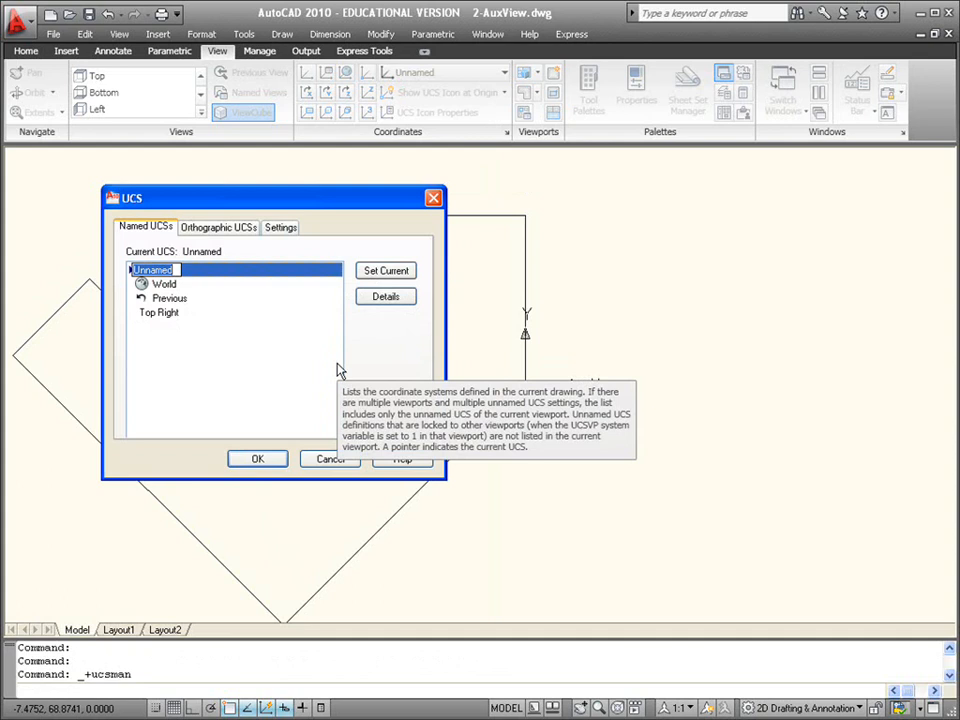
{"action": "type", "text": "Top Right Rotate"}
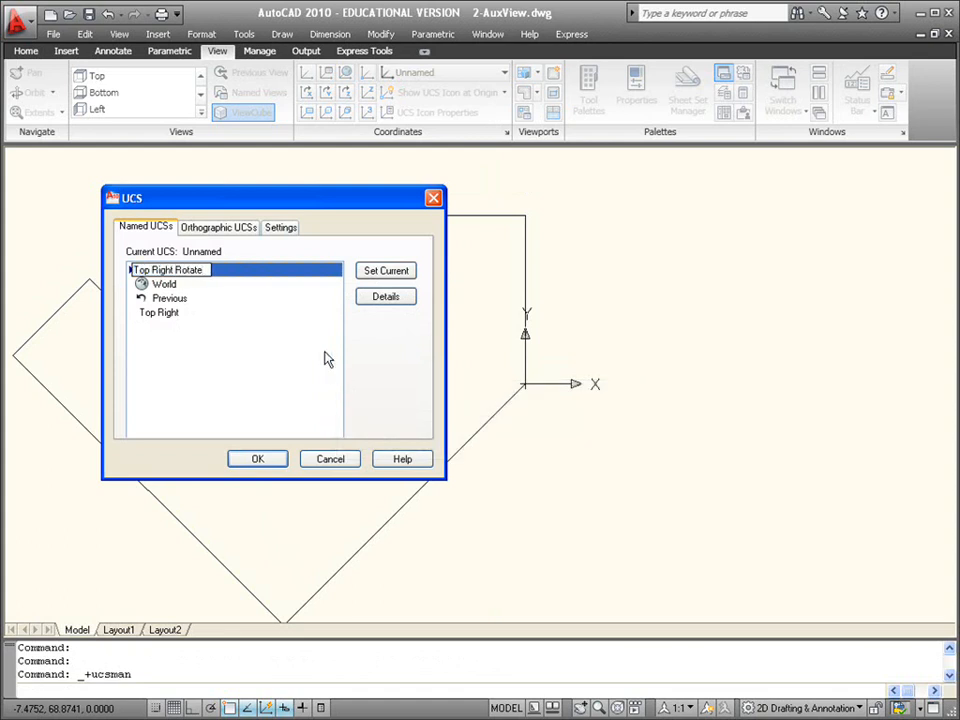
{"action": "key", "text": "Return"}
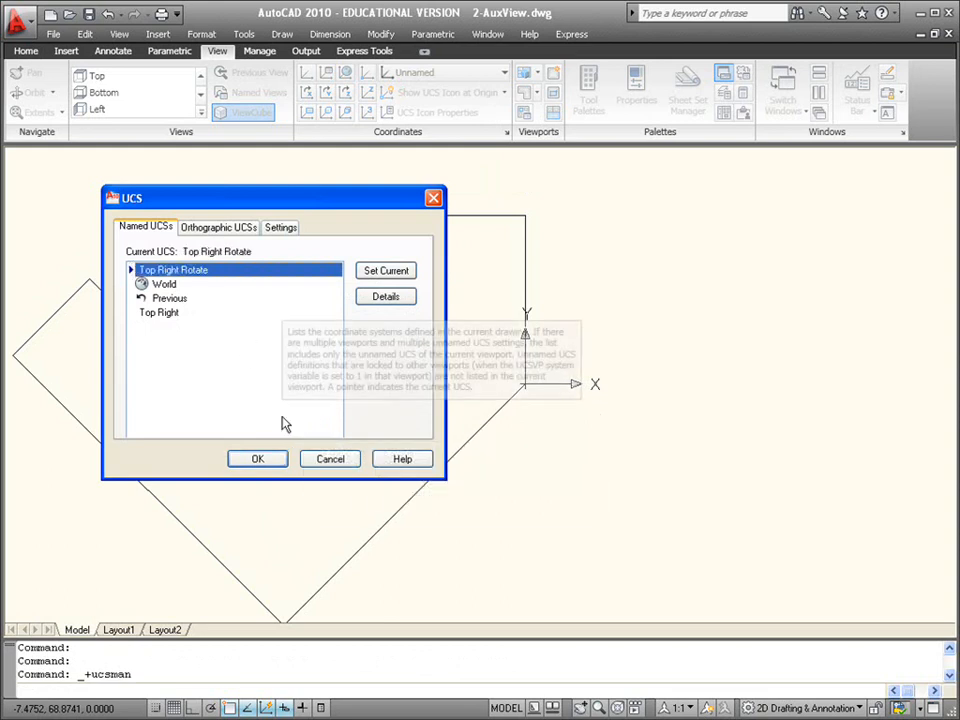
{"action": "left_click", "coordinate": [272, 460]}
Step: Switch to the World coordinate system and back to Top Right Rotate, toggling Ortho on and off
{"action": "scroll", "coordinate": [583, 392], "scroll_direction": "down", "scroll_amount": 5}
{"action": "middle_click_drag", "start_coordinate": [563, 363], "coordinate": [480, 388]}
{"action": "scroll", "coordinate": [480, 388], "scroll_direction": "up", "scroll_amount": 2}
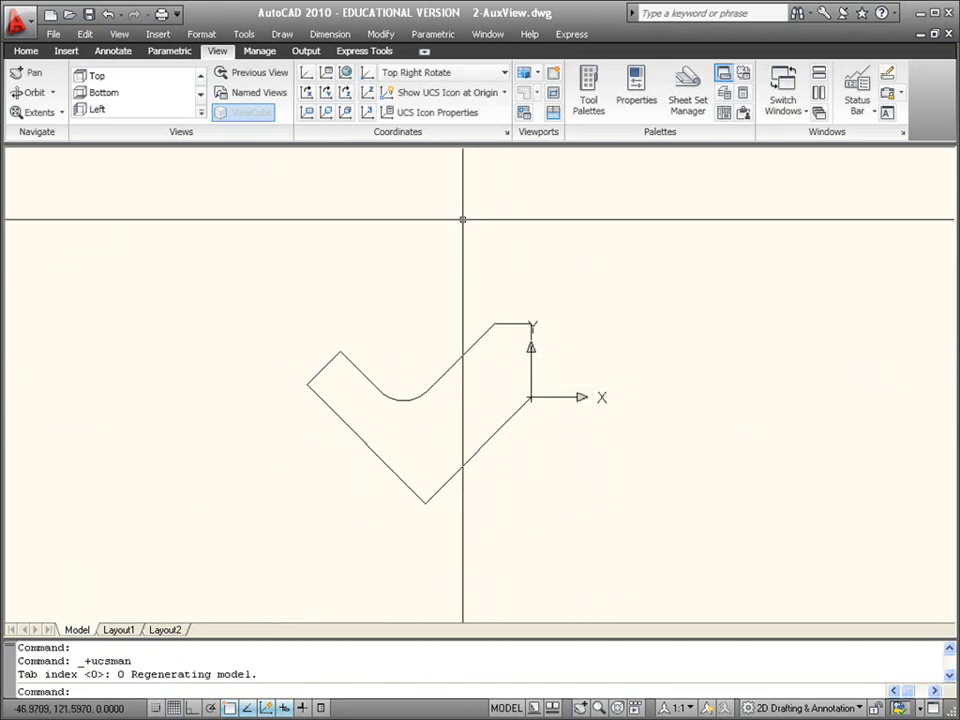
{"action": "left_click", "coordinate": [473, 76]}
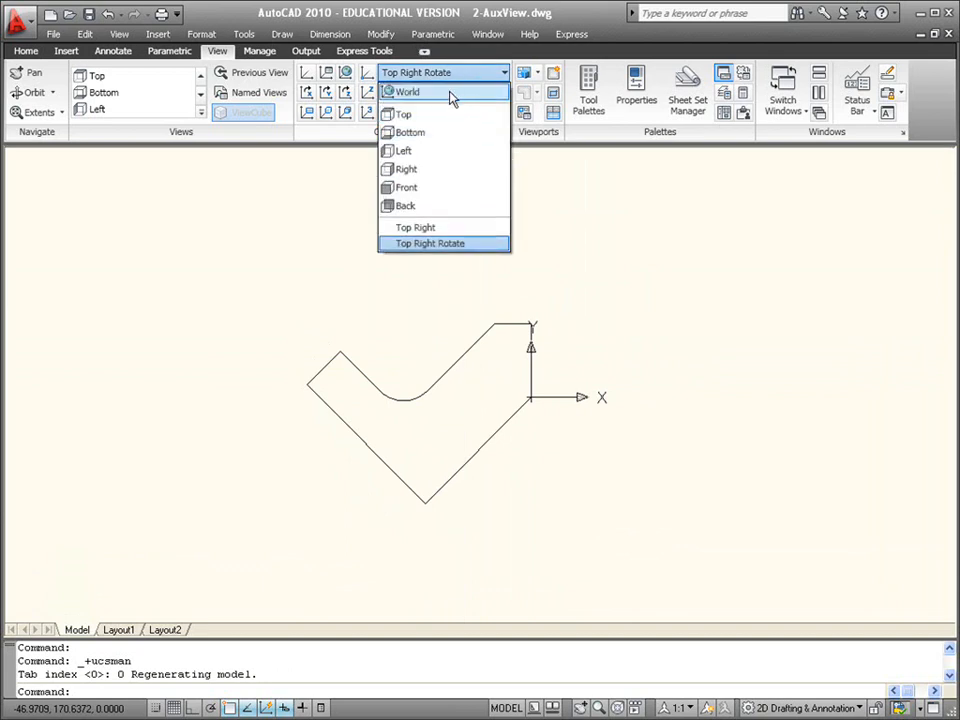
{"action": "left_click", "coordinate": [451, 93]}
{"action": "left_click", "coordinate": [450, 76]}
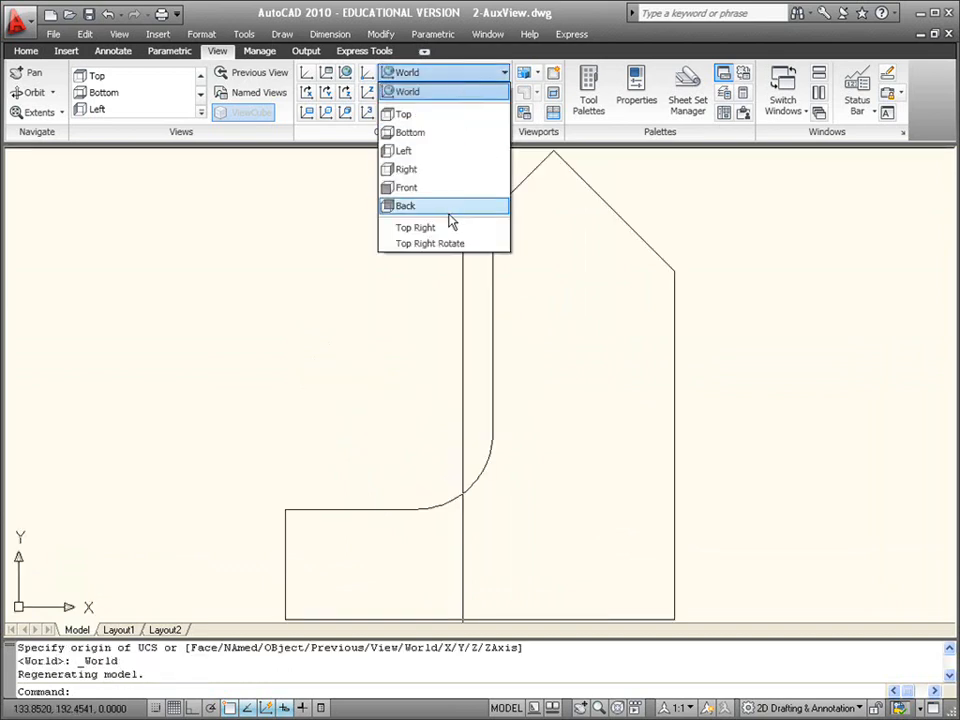
{"action": "left_click", "coordinate": [455, 248]}
{"action": "key", "text": "F8"}
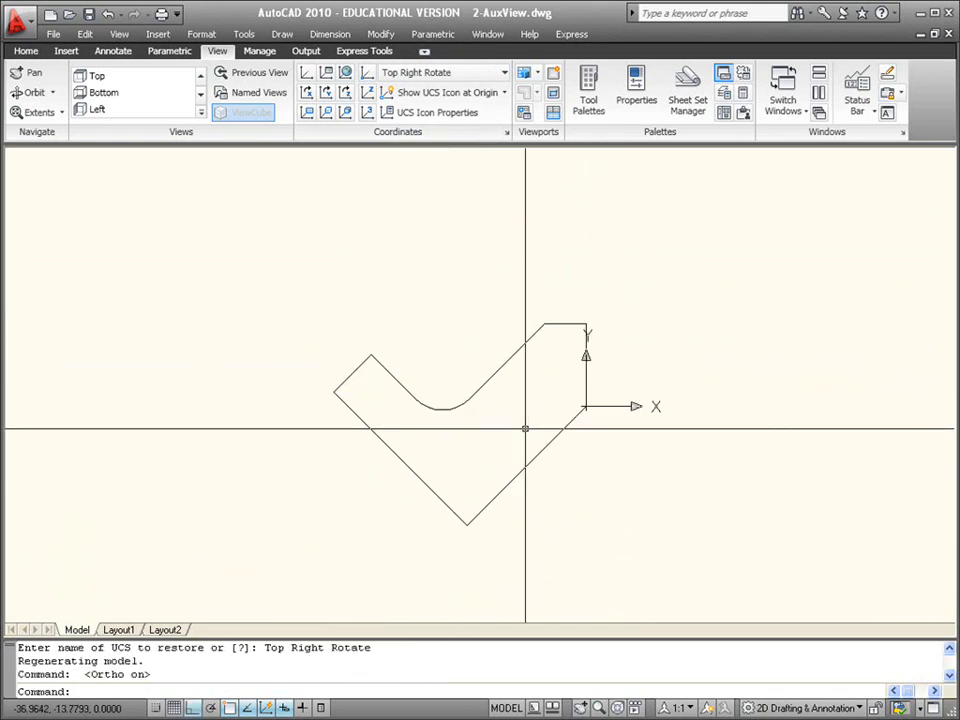
{"action": "scroll", "coordinate": [398, 312], "scroll_direction": "up", "scroll_amount": 2}
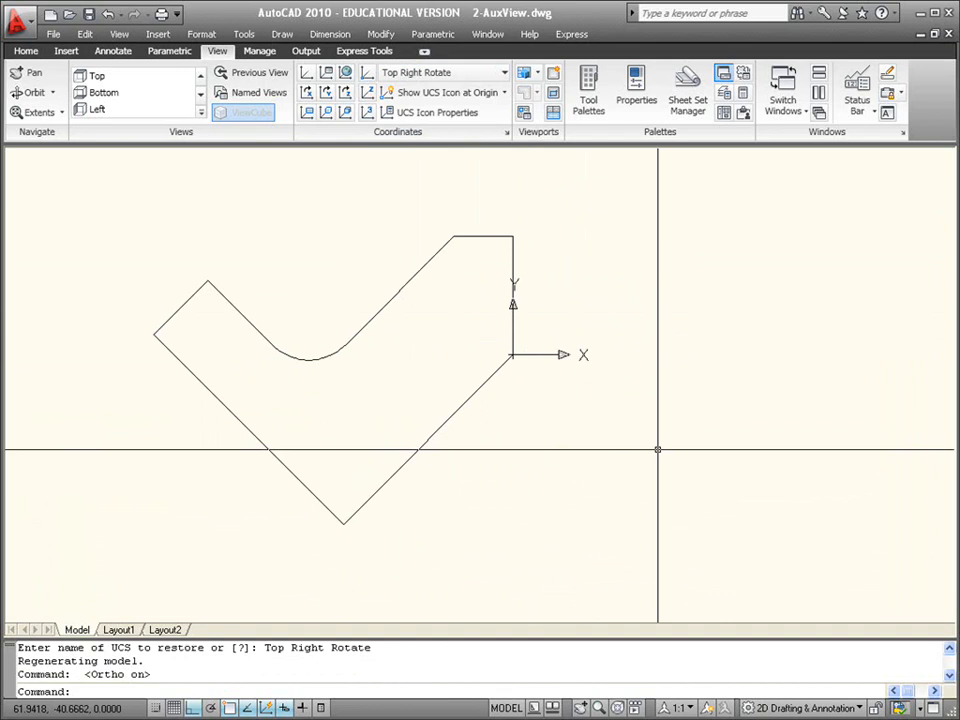
{"action": "mouse_move", "coordinate": [609, 396]}
{"action": "middle_mouse_down"}
{"action": "mouse_move", "coordinate": [553, 439]}
{"action": "mouse_move", "coordinate": [497, 452]}
{"action": "middle_mouse_up"}
{"action": "key", "text": "F8"}
{"action": "middle_click_drag", "start_coordinate": [412, 370], "coordinate": [414, 348]}
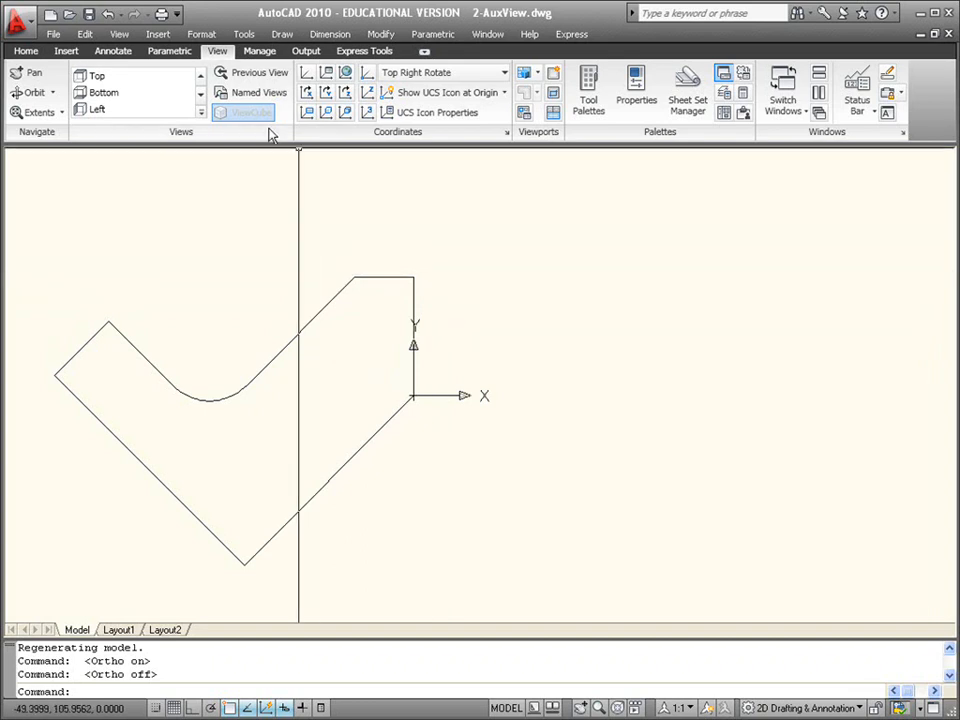
Step: With Ortho on, draw a closed rectangle of lines starting 50 units right of the vertical edge's upper corner, 45.5 wide, down to the UCS origin's level
{"action": "left_click", "coordinate": [26, 51]}
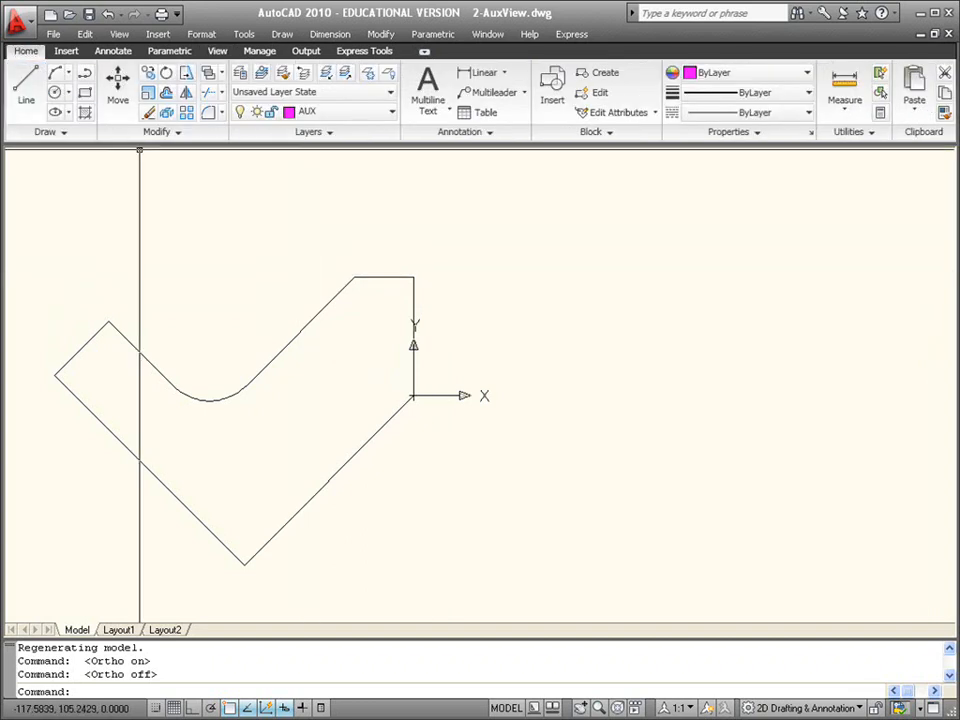
{"action": "left_click", "coordinate": [24, 100]}
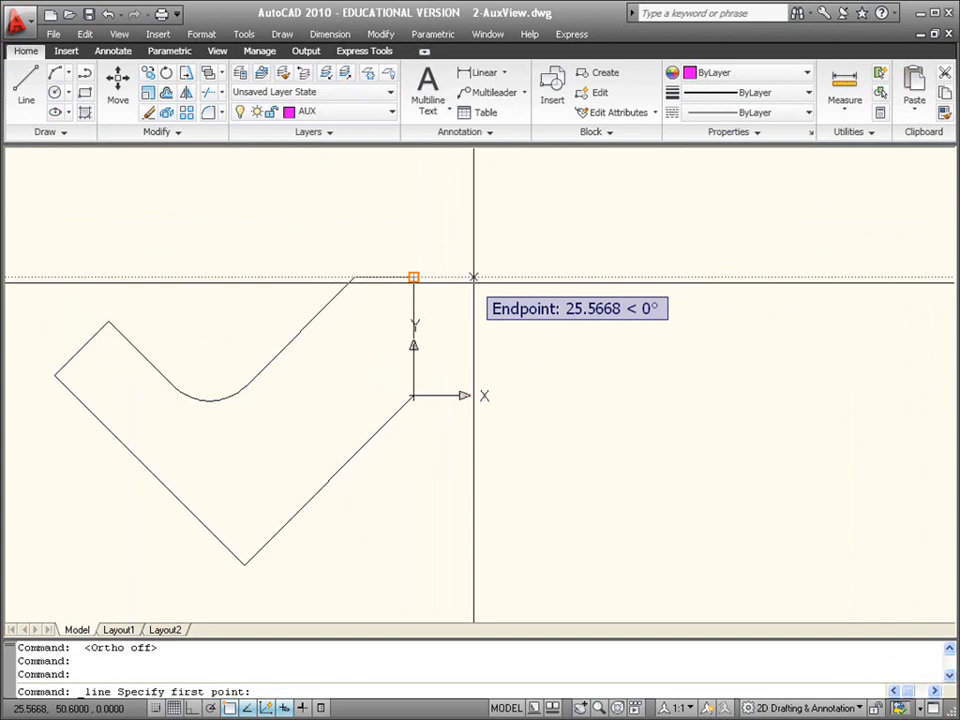
{"action": "type", "text": "50"}
{"action": "key", "text": "Return"}
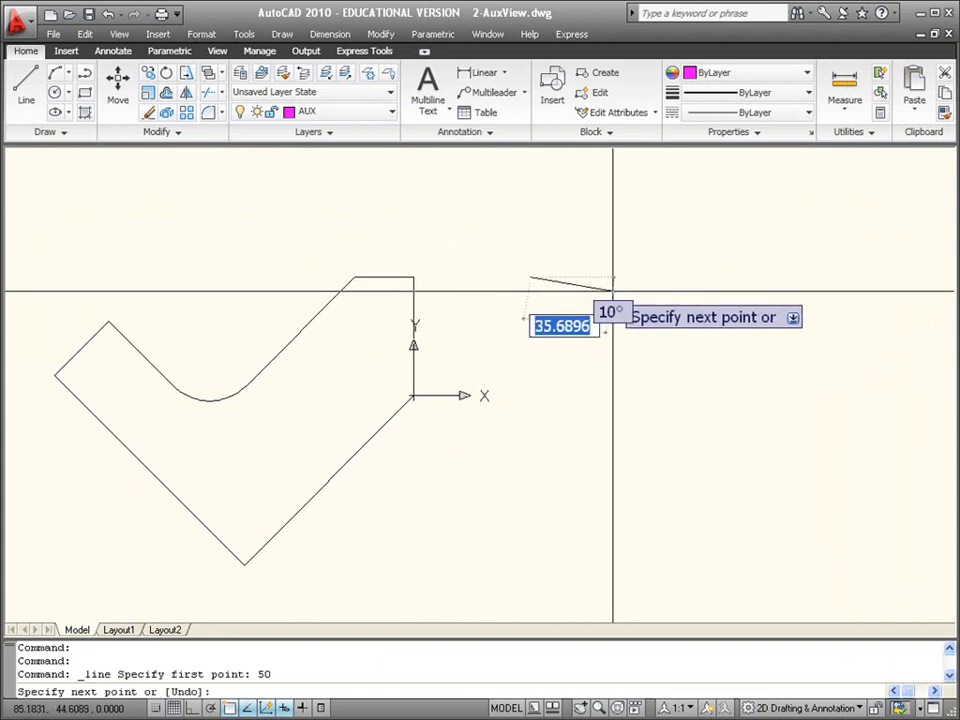
{"action": "key", "text": "F8"}
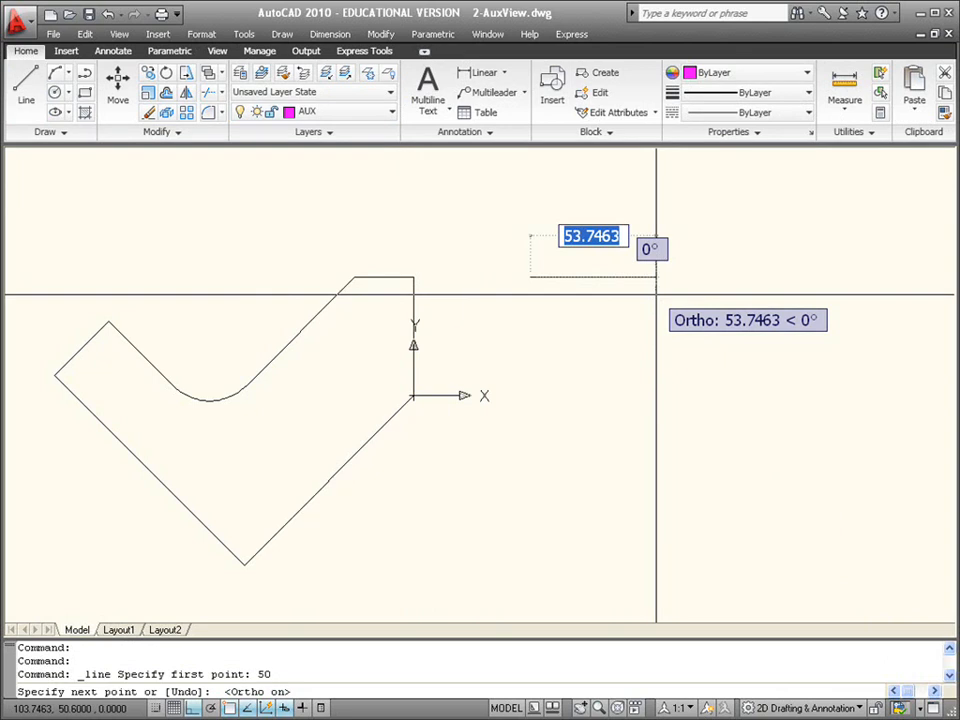
{"action": "type", "text": "45.5"}
{"action": "key", "text": "Return"}
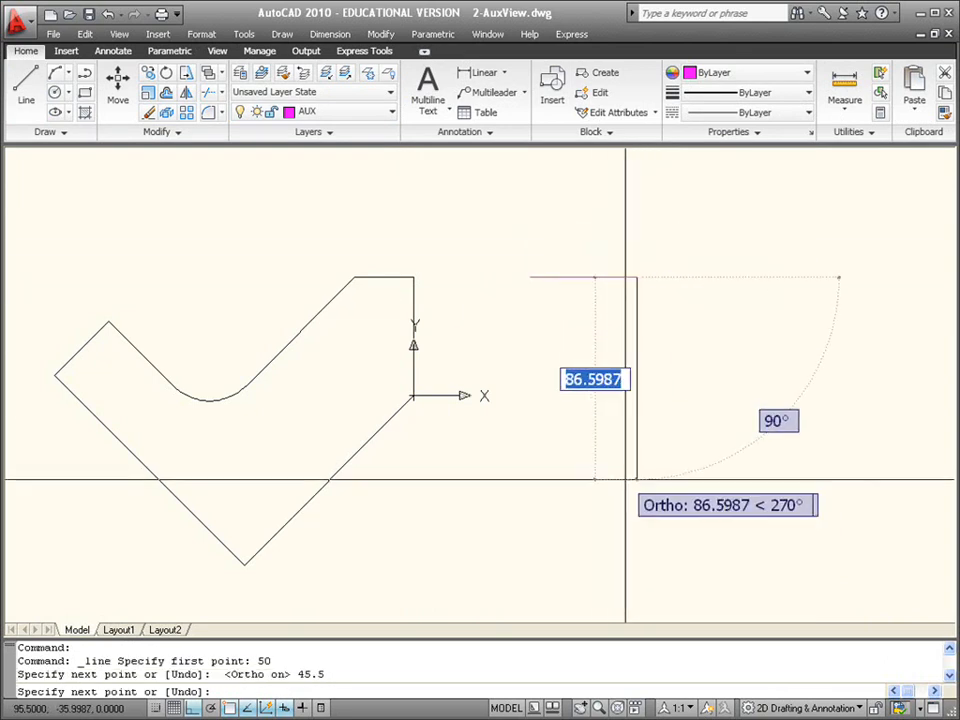
{"action": "left_click", "coordinate": [621, 395]}
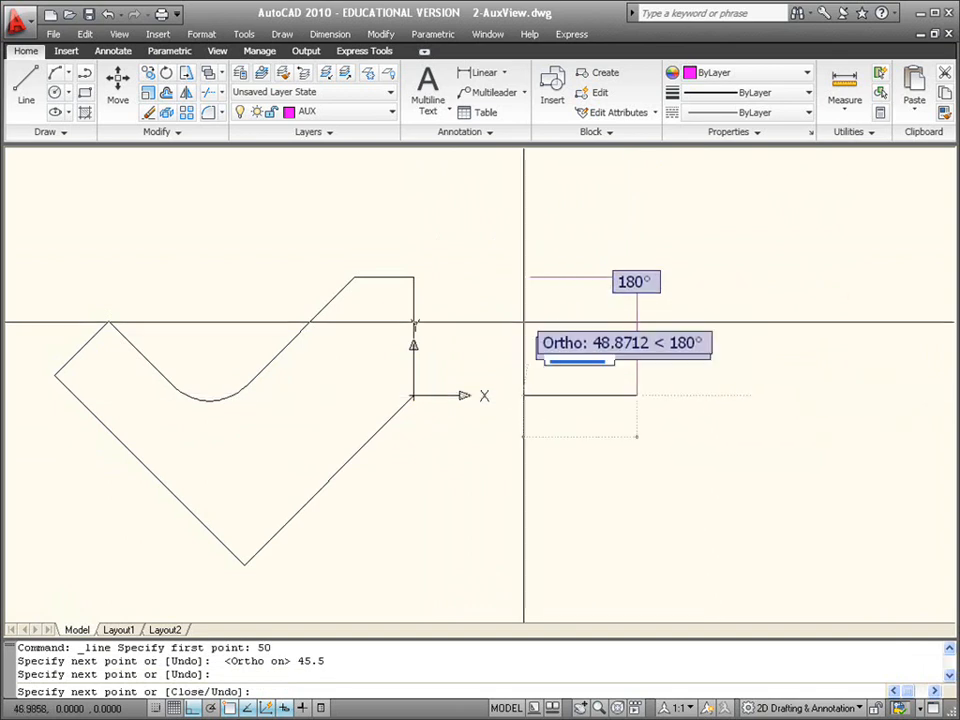
{"action": "left_click", "coordinate": [530, 392]}
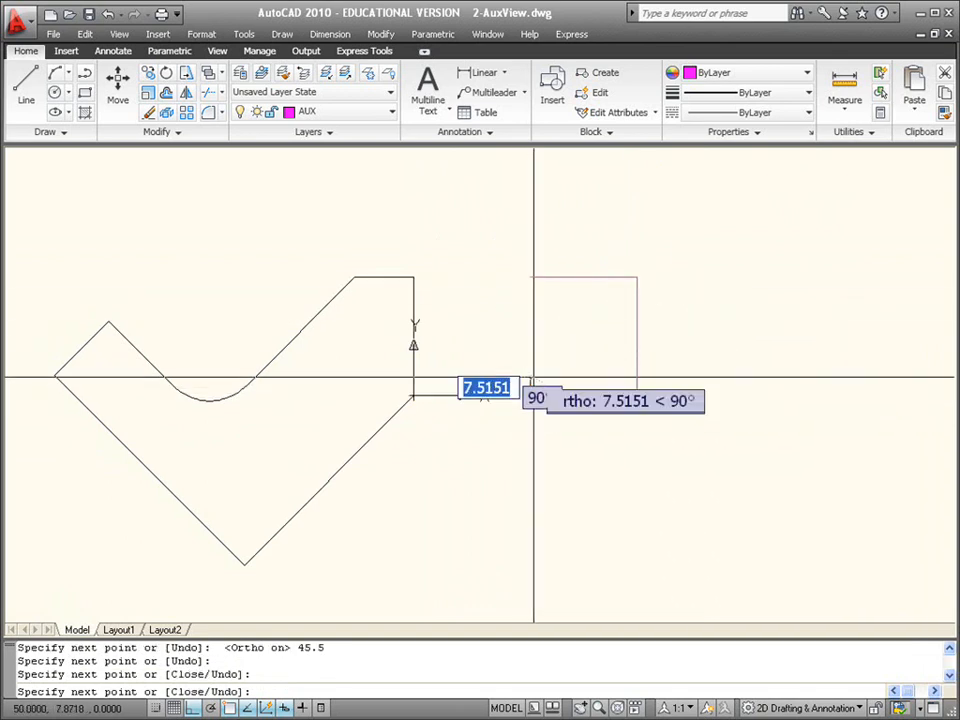
{"action": "type", "text": "c"}
{"action": "key", "text": "Return"}
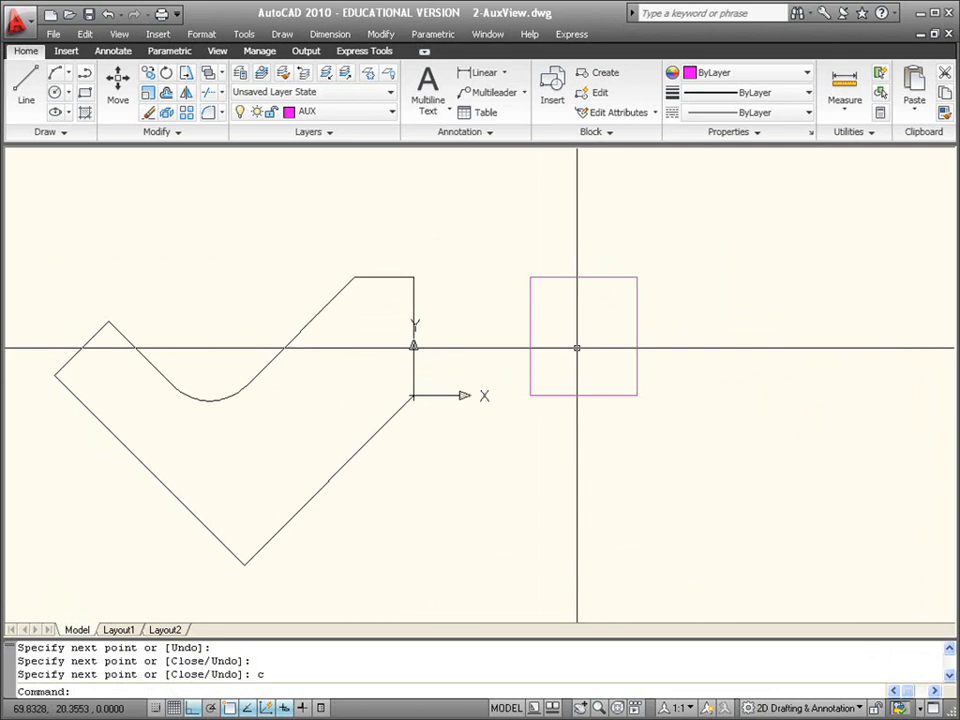
Step: Draw a circle of radius 13.2 at the rectangle's centre, located by tracking from the midpoints of two sides
{"action": "type", "text": "c"}
{"action": "key", "text": "Return"}
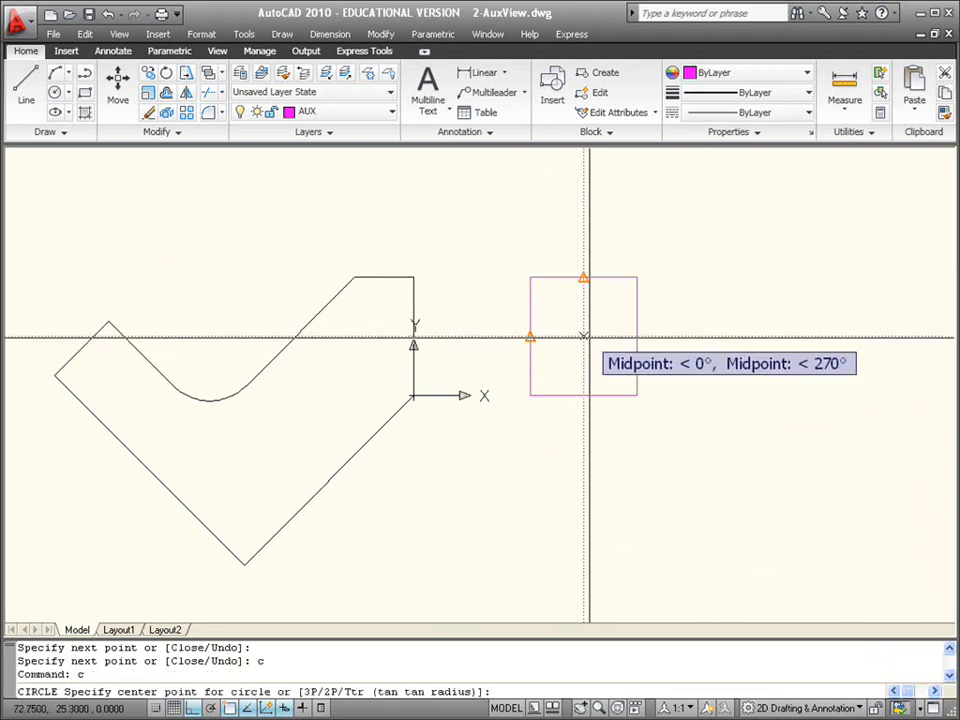
{"action": "left_click", "coordinate": [583, 336]}
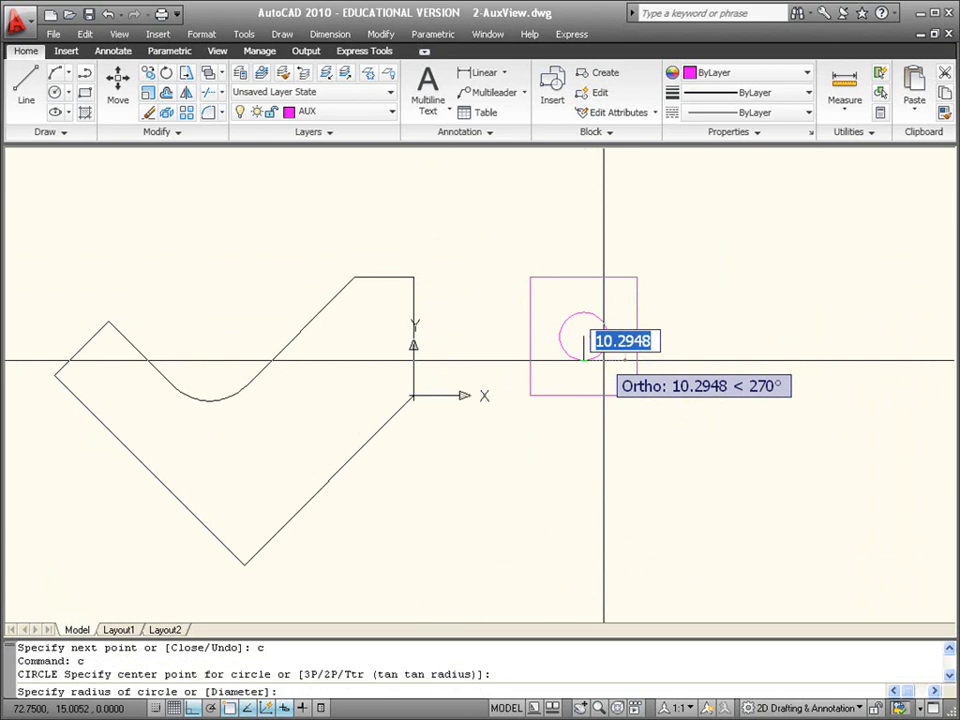
{"action": "type", "text": "13.2"}
{"action": "key", "text": "Return"}
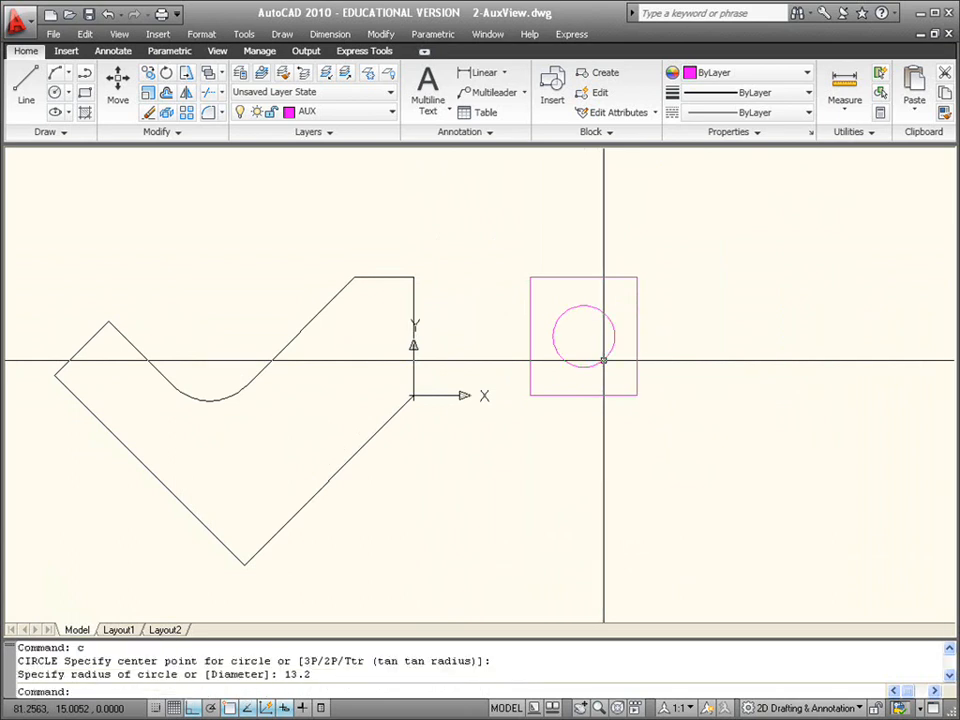
Step: Add a centre mark to the circle inside the rectangle with the DIMCENTER command
{"action": "type", "text": "dce"}
{"action": "key", "text": "Return"}
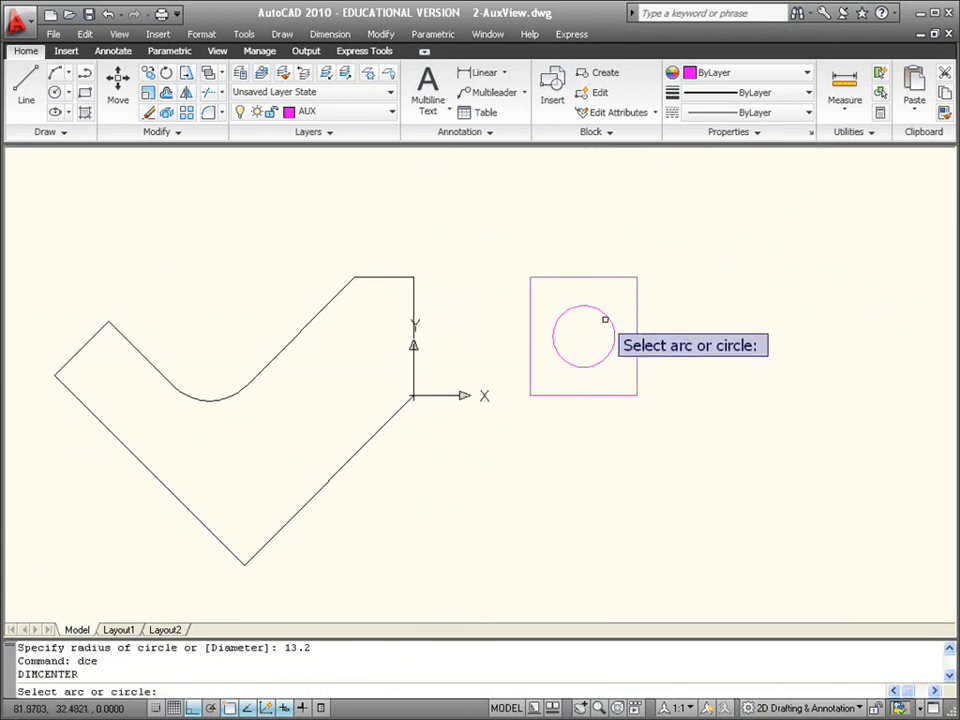
{"action": "left_click", "coordinate": [605, 316]}
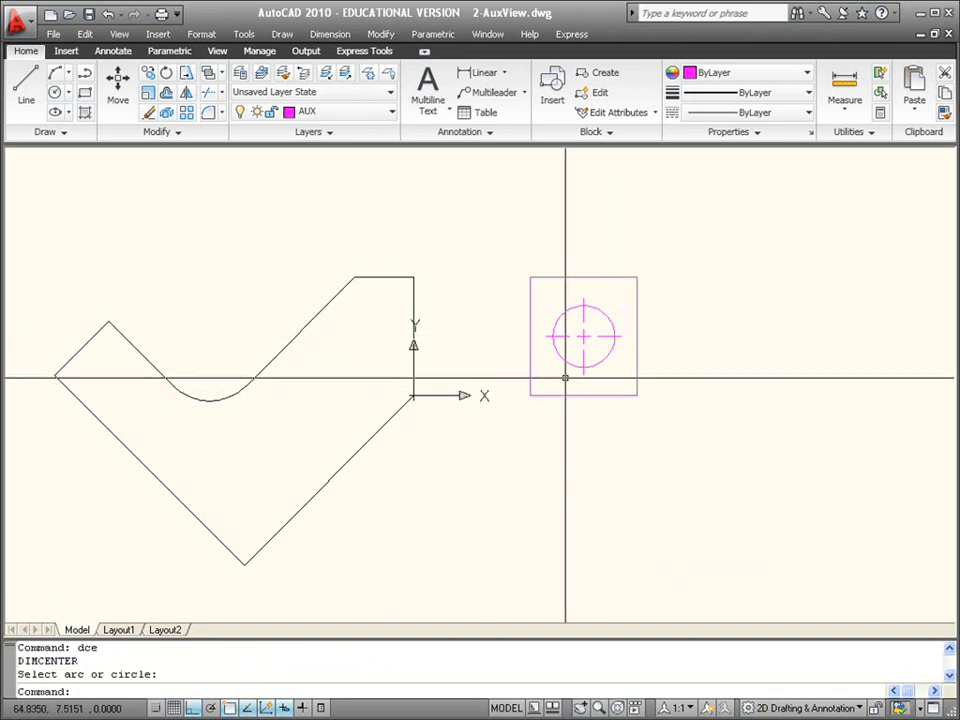
Step: Set the current linetype to HIDDEN and add Perpendicular to the running object snaps
{"action": "left_click", "coordinate": [757, 113]}
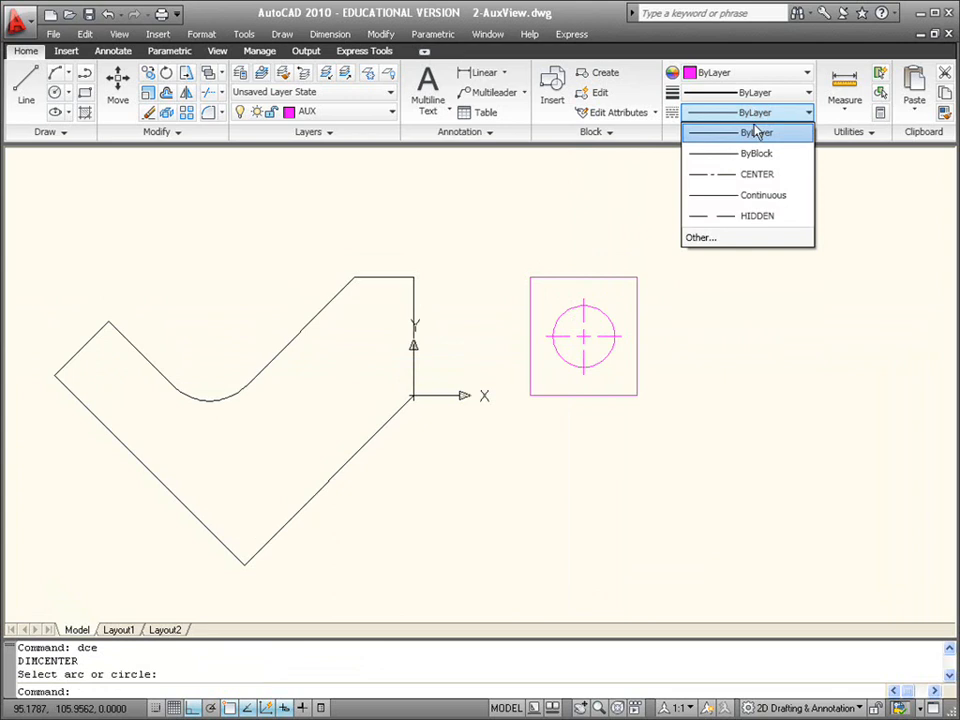
{"action": "left_click", "coordinate": [745, 216]}
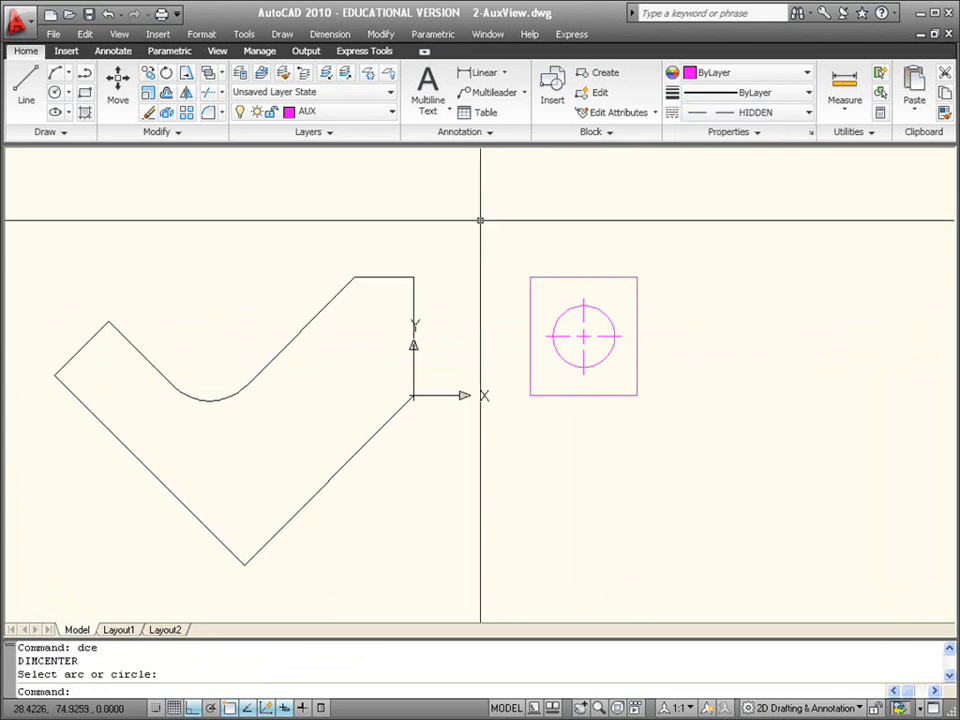
{"action": "right_click", "coordinate": [230, 709]}
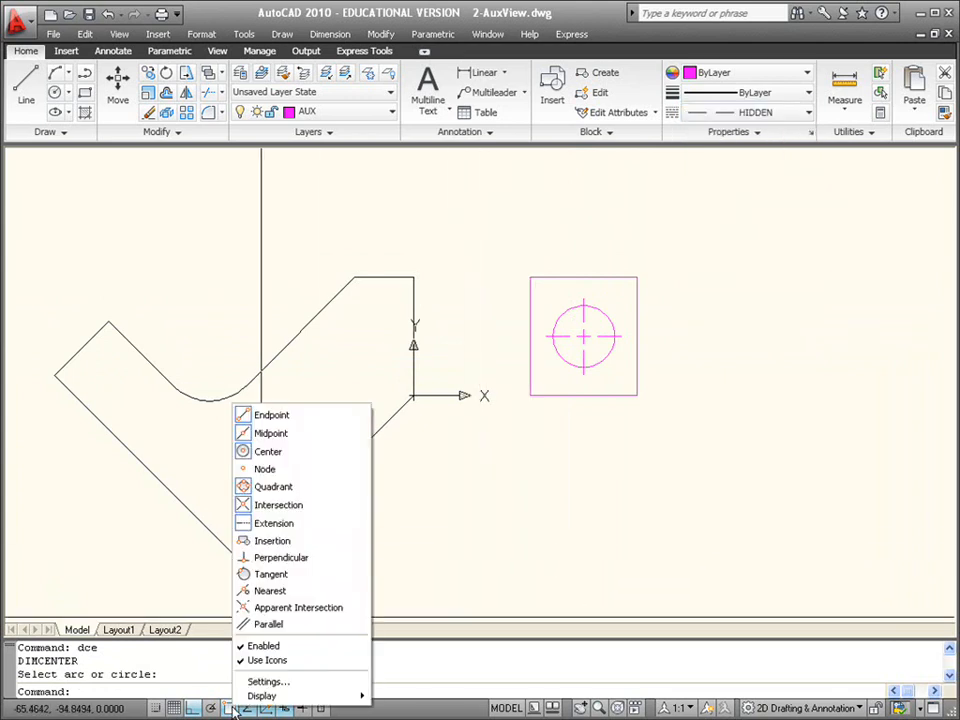
{"action": "left_click", "coordinate": [266, 682]}
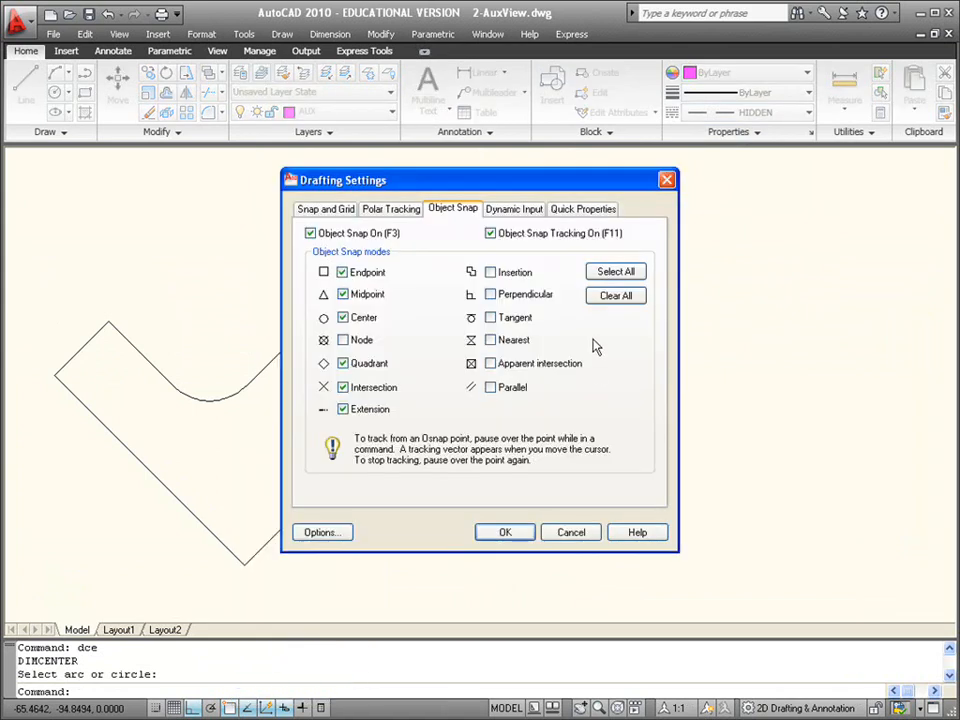
{"action": "left_click", "coordinate": [490, 295]}
{"action": "left_click", "coordinate": [506, 534]}
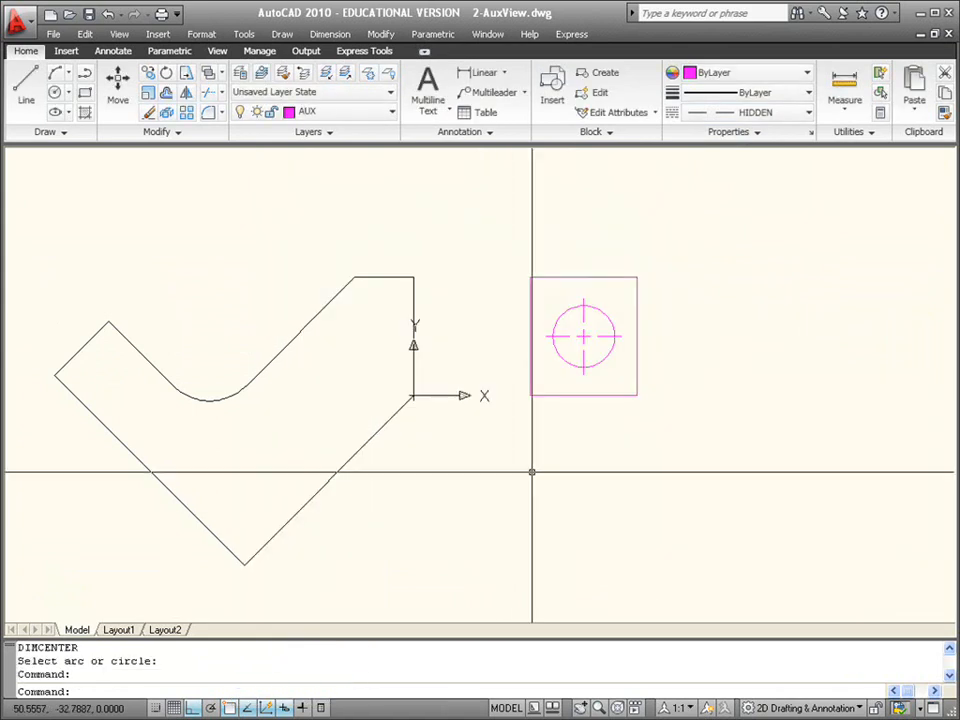
Step: Draw two horizontal hidden lines from the sloped edge perpendicular to the vertical edge, tracked from the centre mark's upper line midpoint and the circle's bottom quadrant
{"action": "left_click", "coordinate": [26, 86]}
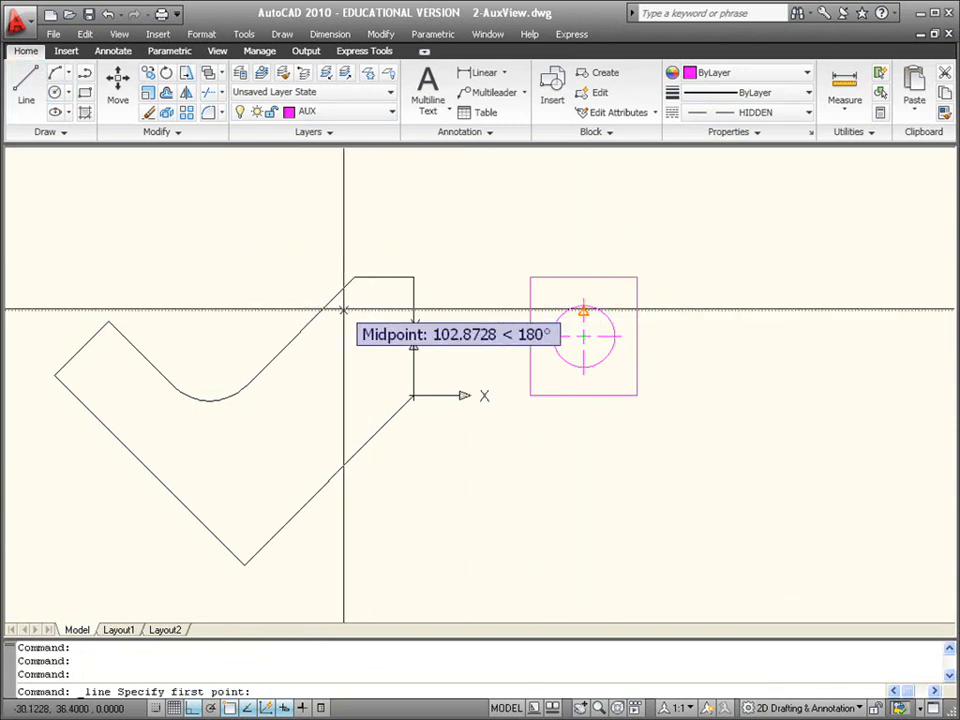
{"action": "left_click", "coordinate": [324, 310]}
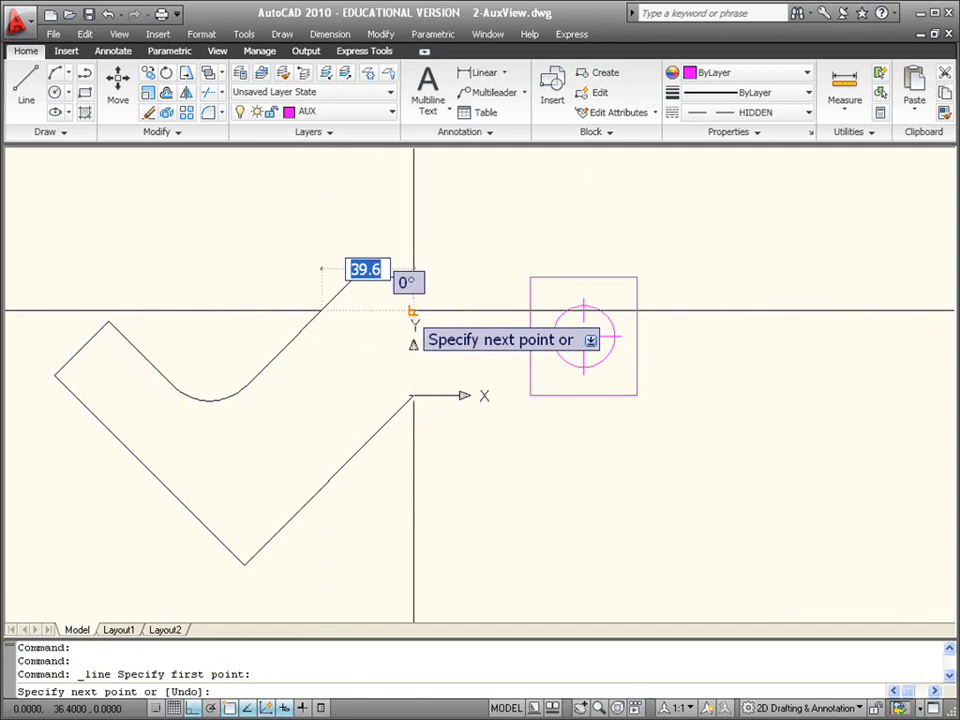
{"action": "left_click", "coordinate": [413, 310]}
{"action": "key", "text": "Return"}
{"action": "key", "text": "Return"}
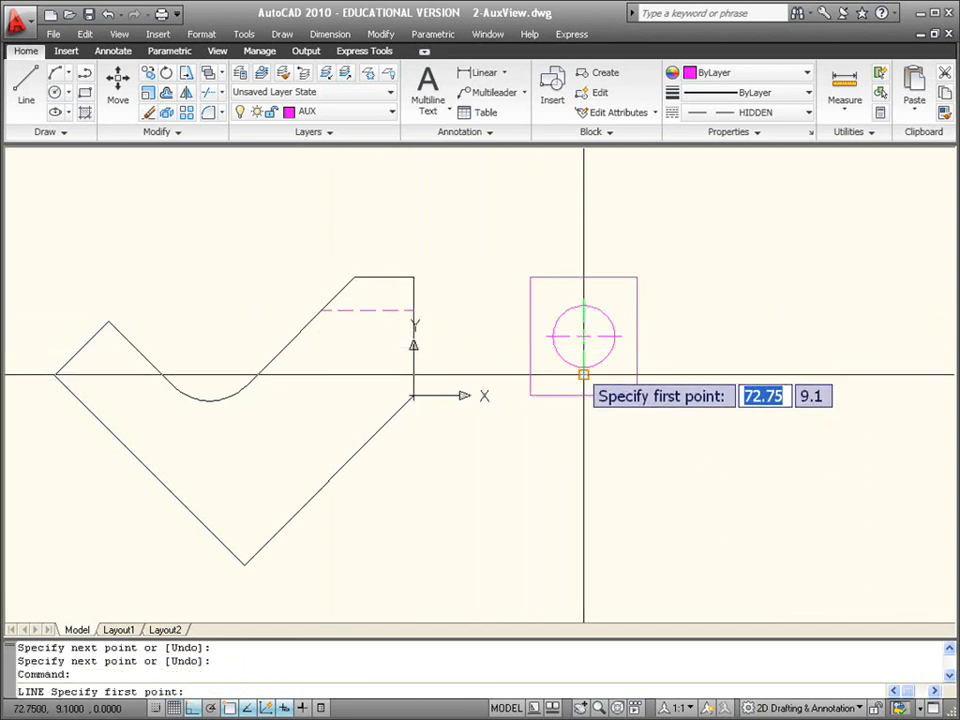
{"action": "left_click", "coordinate": [265, 367]}
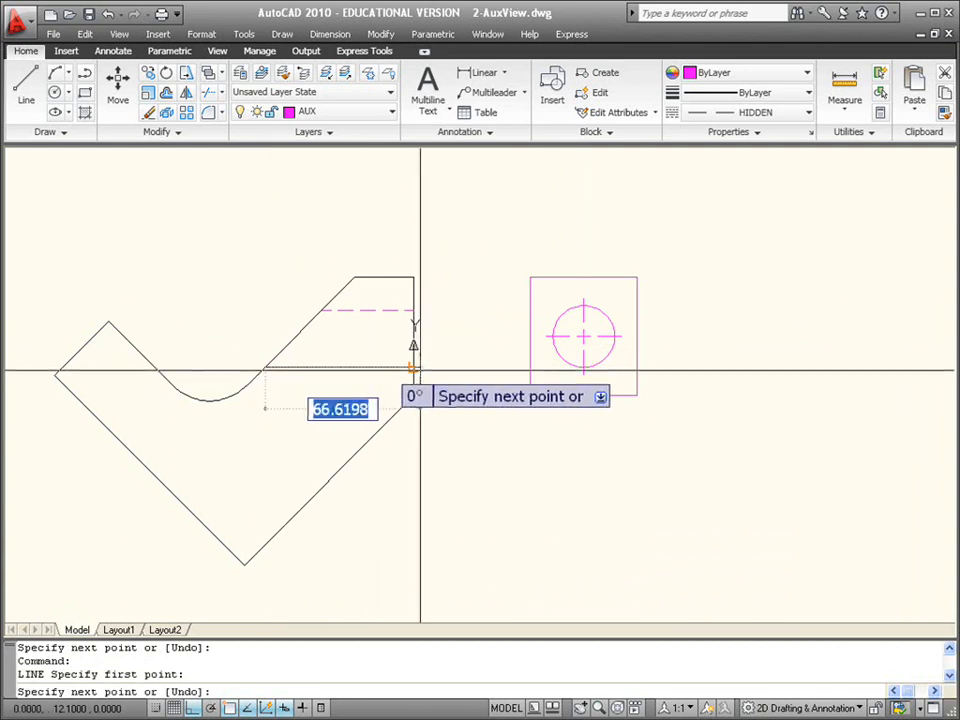
{"action": "left_click", "coordinate": [414, 368]}
{"action": "key", "text": "Return"}
Step: Draw a horizontal line level with the circle's centre, extending past both the vertical and sloped edges, and change its linetype to CENTER
{"action": "key", "text": "Return"}
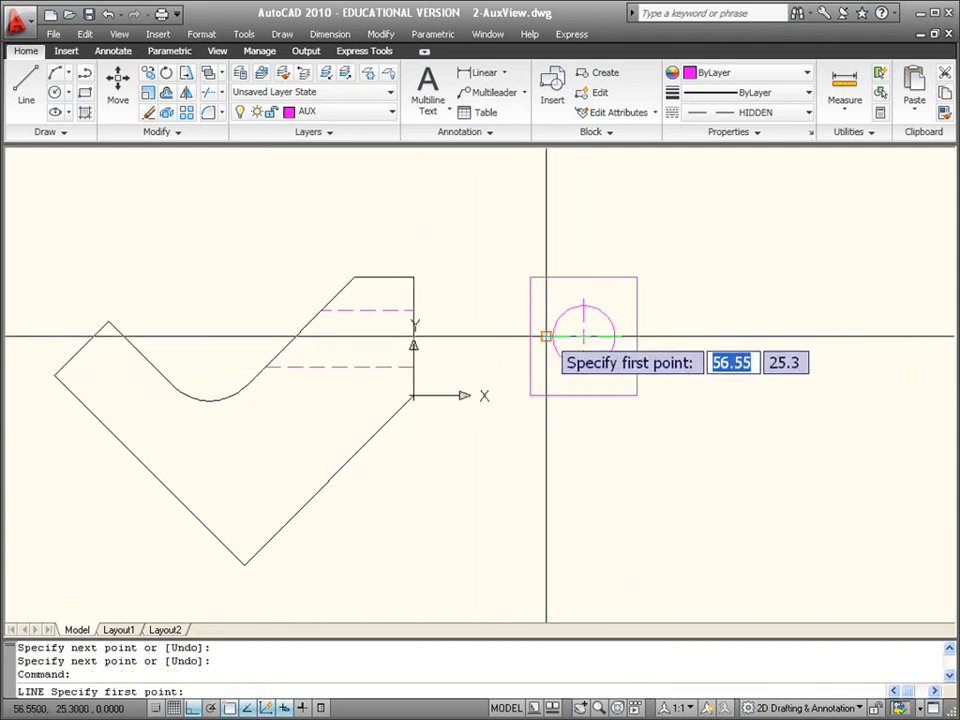
{"action": "left_click", "coordinate": [438, 336]}
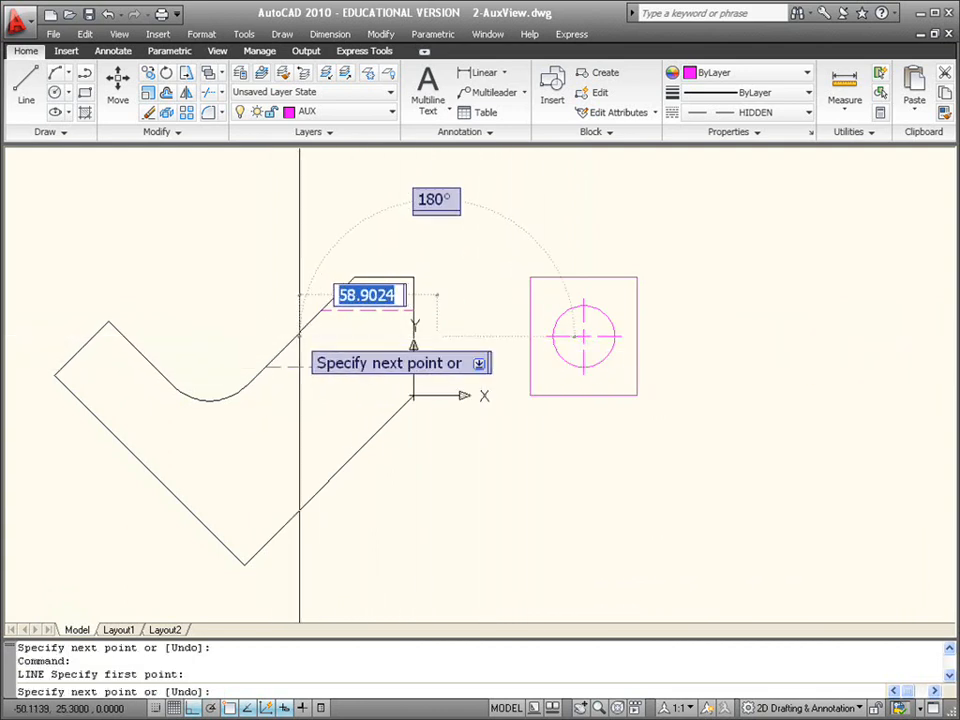
{"action": "left_click", "coordinate": [268, 336]}
{"action": "key", "text": "Return"}
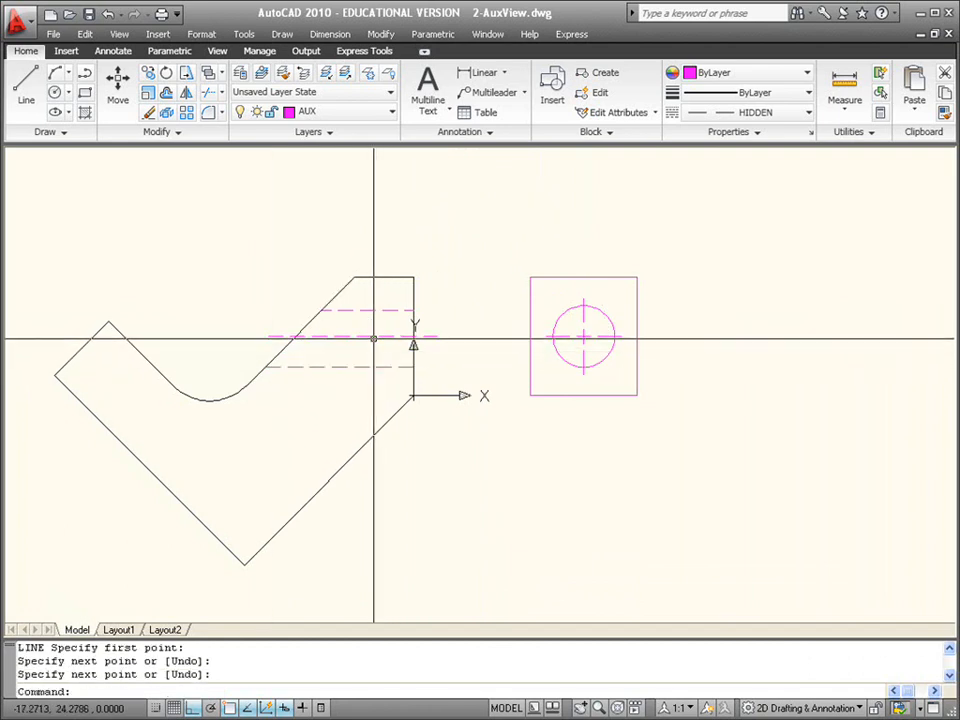
{"action": "left_click", "coordinate": [371, 336]}
{"action": "left_click", "coordinate": [744, 116]}
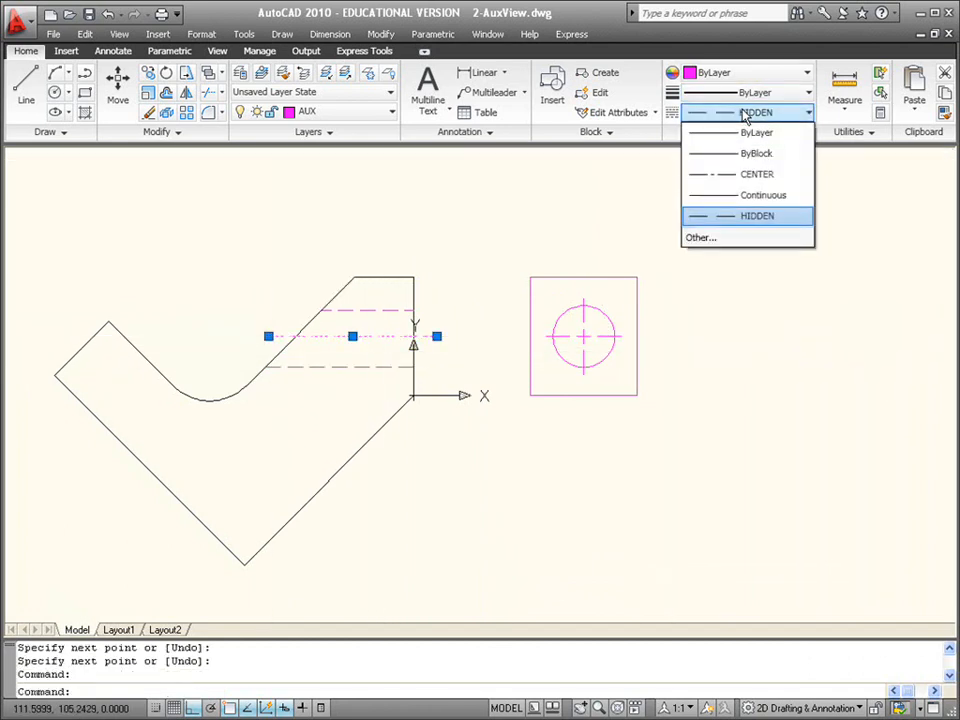
{"action": "left_click", "coordinate": [754, 173]}
{"action": "key", "text": "Escape"}
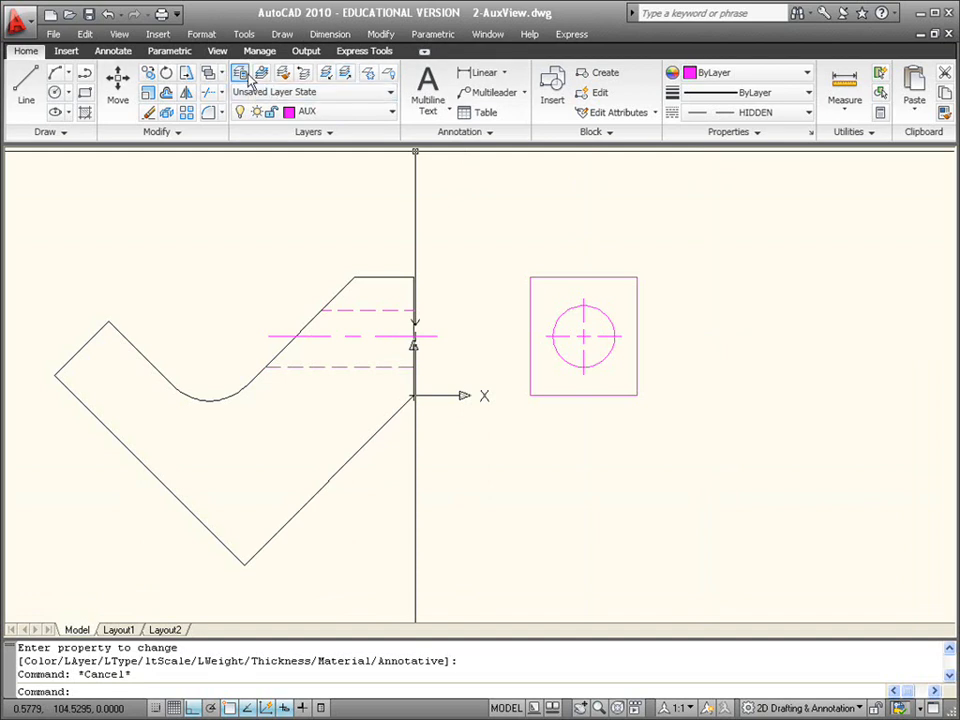
Step: Switch back to the World coordinate system and show the whole part with its auxiliary view
{"action": "left_click", "coordinate": [220, 53]}
{"action": "left_click", "coordinate": [476, 71]}
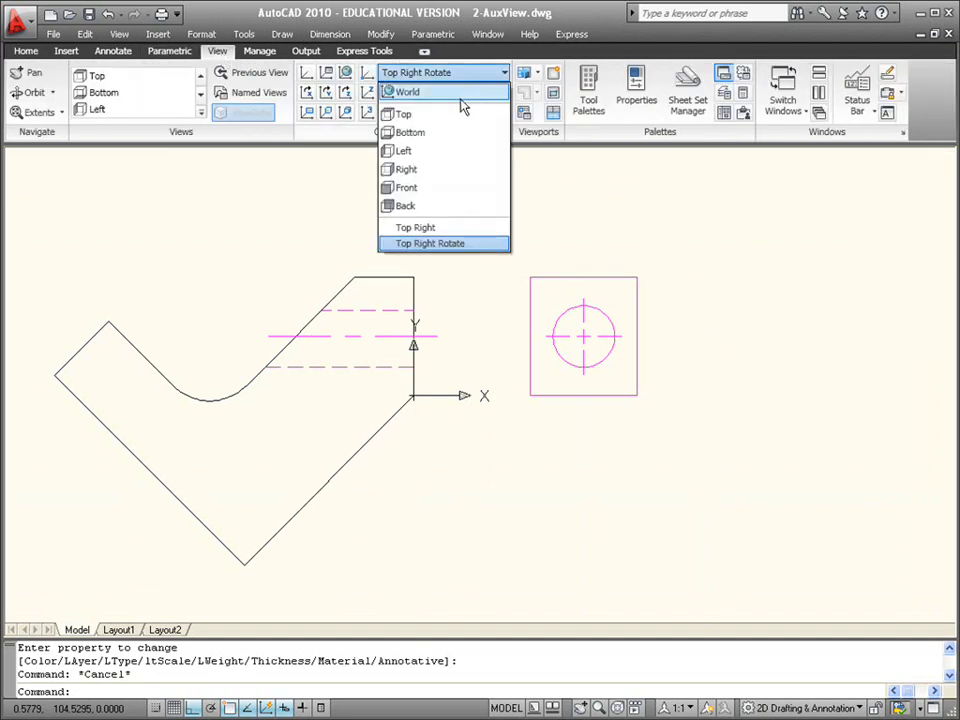
{"action": "left_click", "coordinate": [405, 90]}
{"action": "scroll", "coordinate": [666, 405], "scroll_direction": "down", "scroll_amount": 5}
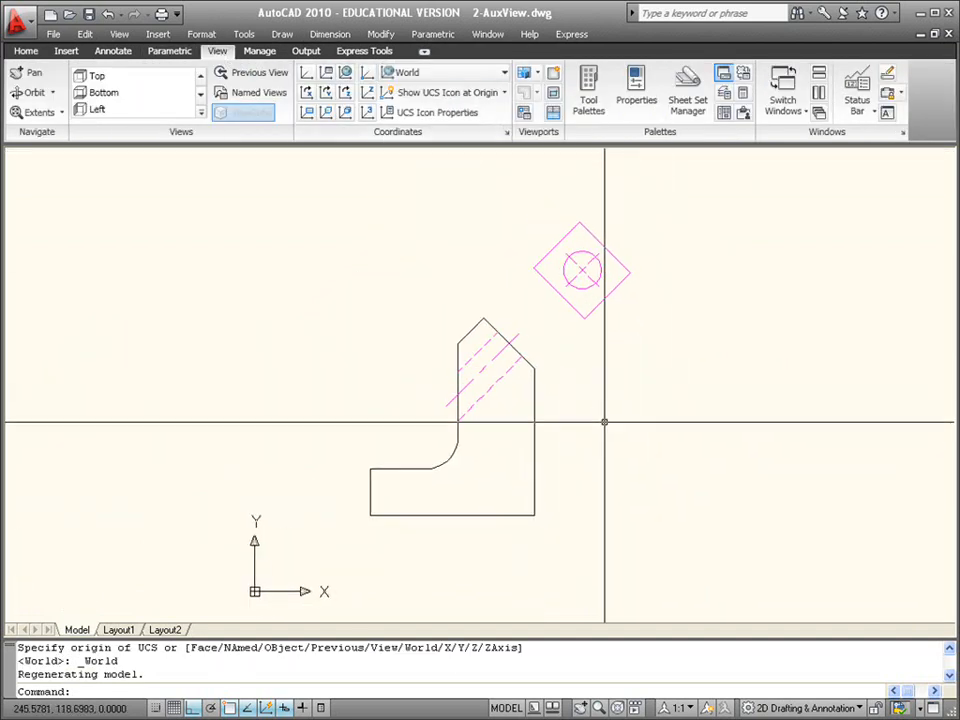